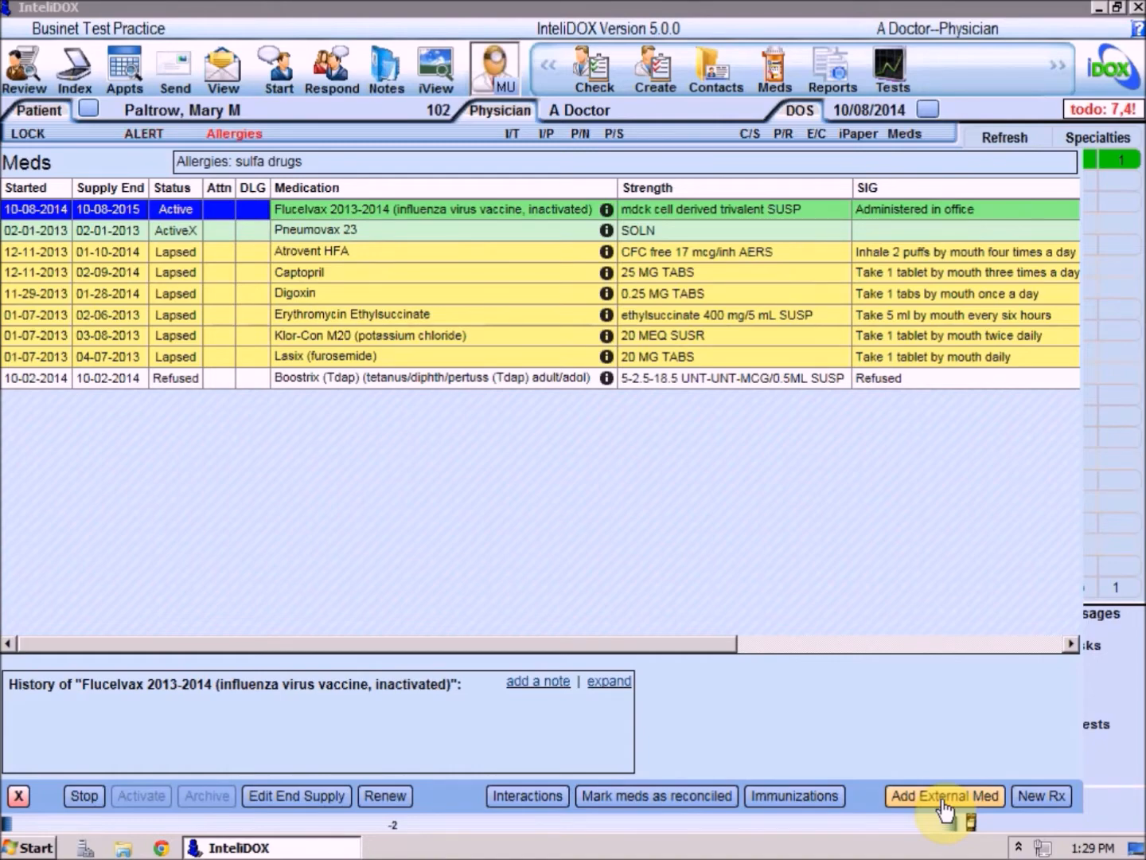
Start adding an external medication and auto-import DEPAKOTE ER 500 MG from the PBM medication history.
{"action": "left_click", "coordinate": [941, 802]}
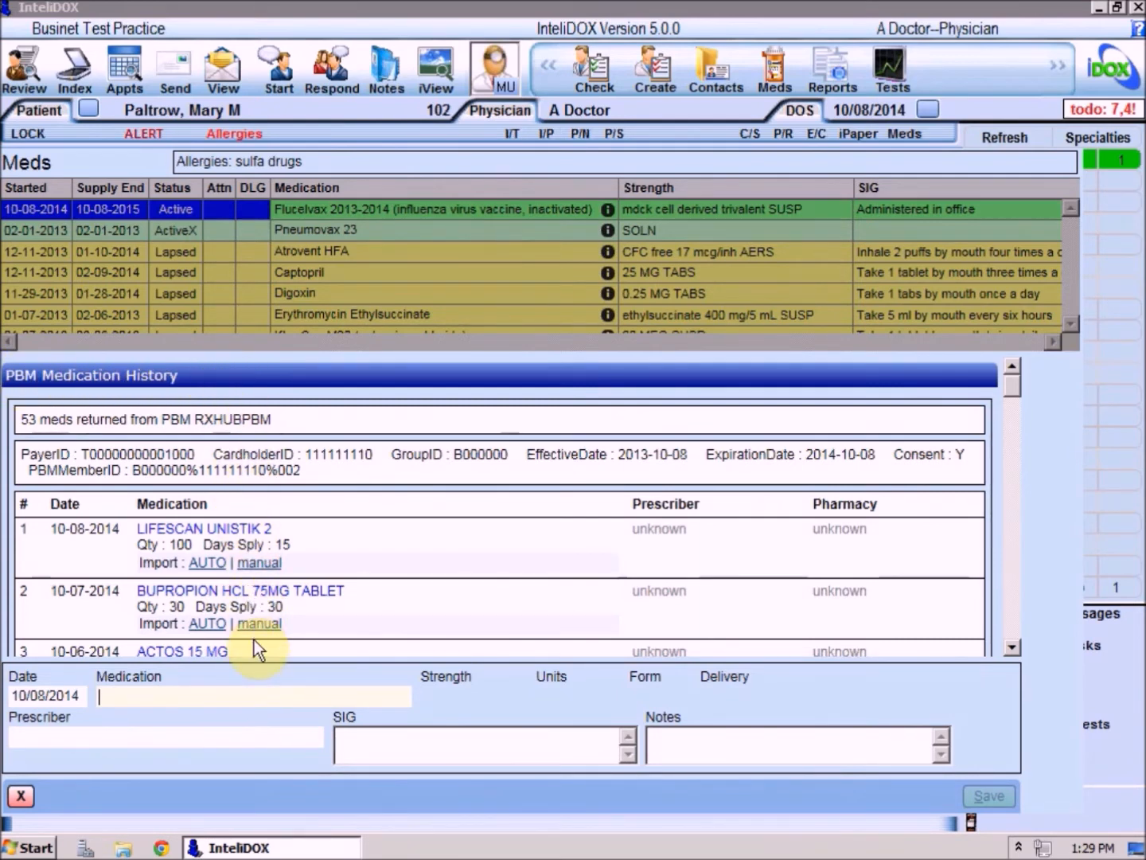
{"action": "left_click_drag", "start_coordinate": [1011, 384], "coordinate": [1011, 408]}
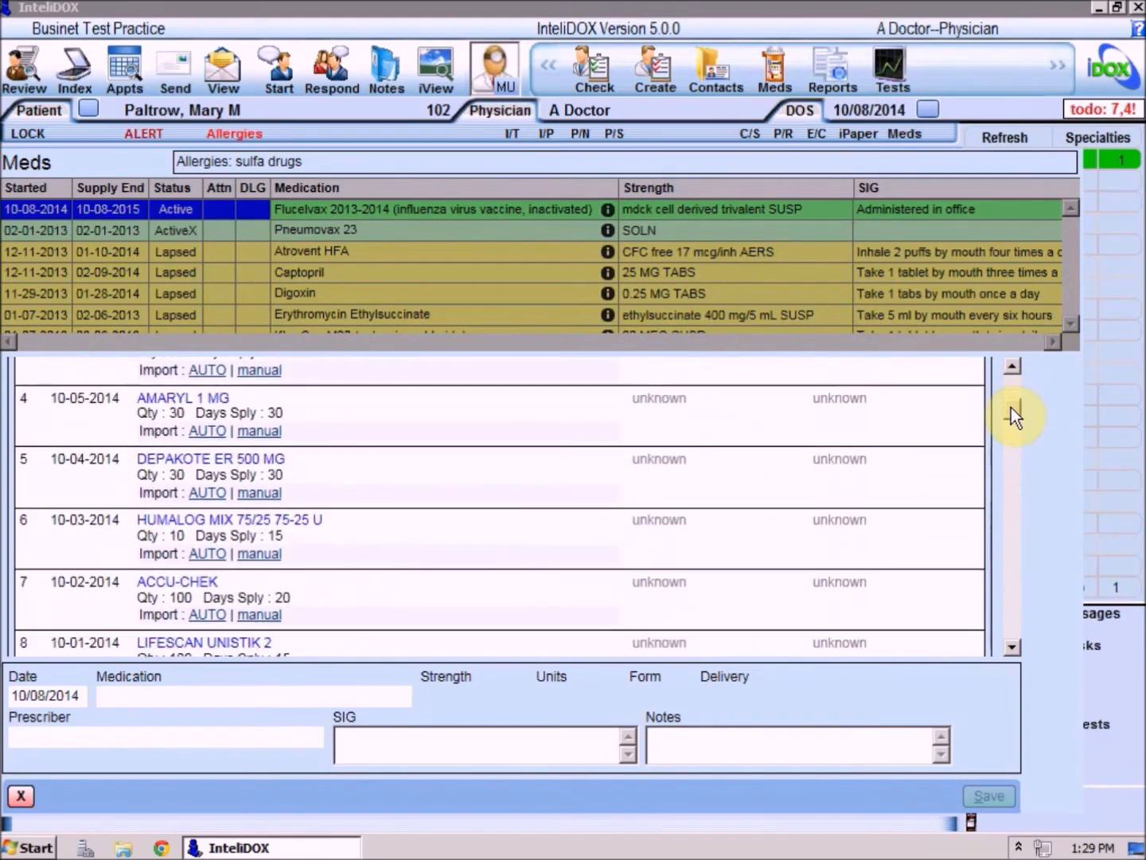
{"action": "left_click", "coordinate": [207, 494]}
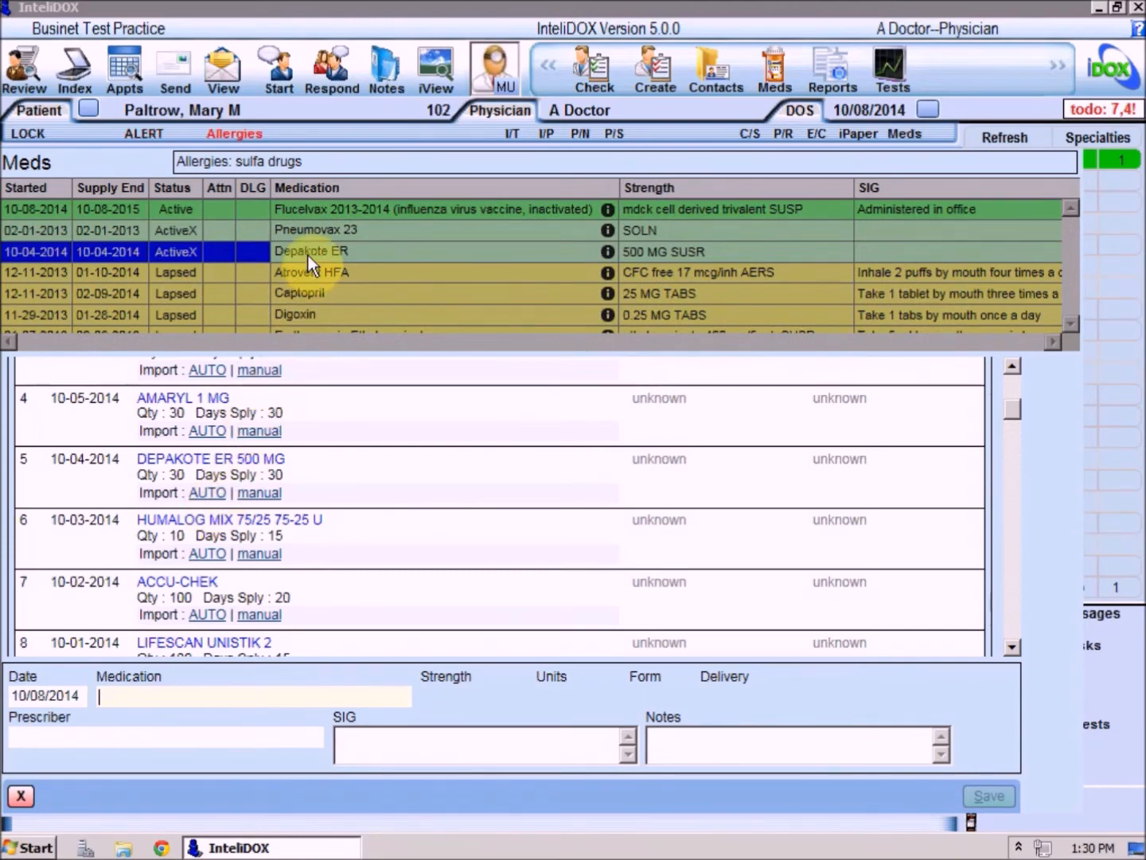
Manually import HUMALOG MIX 75/25 from the PBM history with the SIG "2 x/day" and save it.
{"action": "left_click", "coordinate": [259, 555]}
{"action": "left_click", "coordinate": [360, 738]}
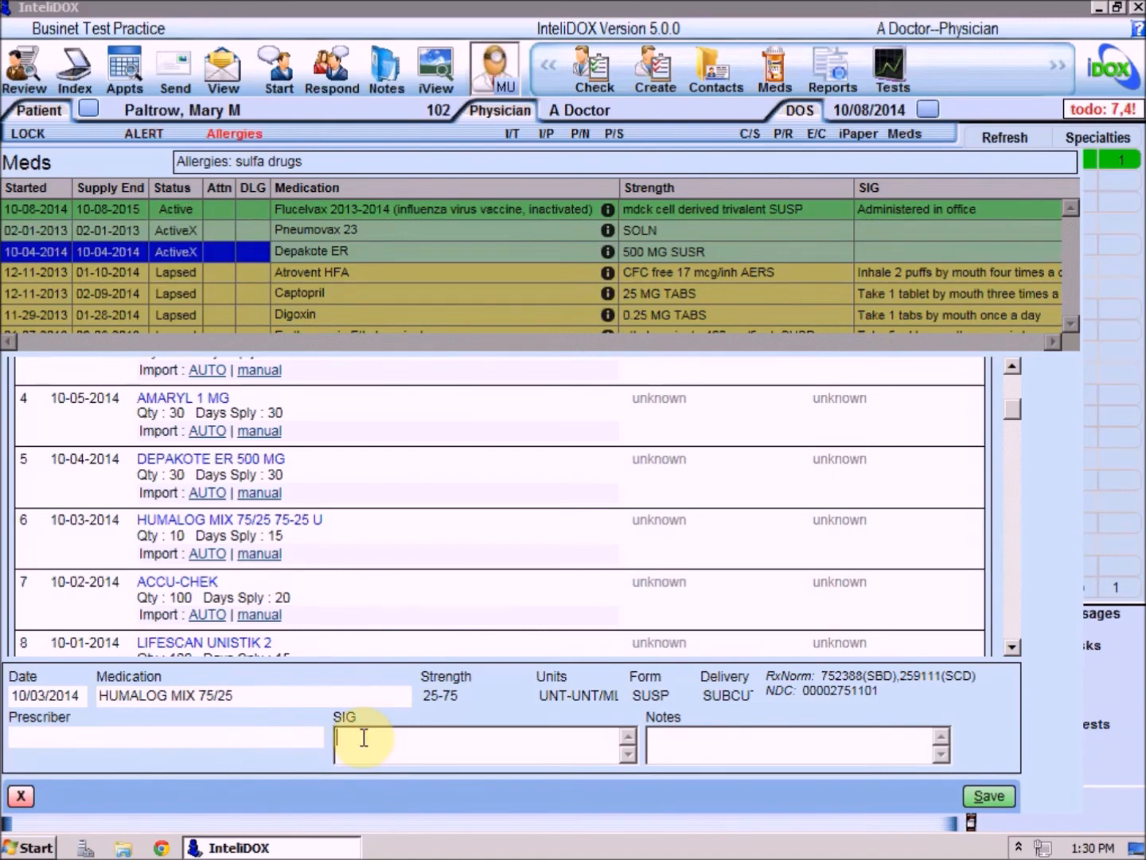
{"action": "type", "text": "2 x/day"}
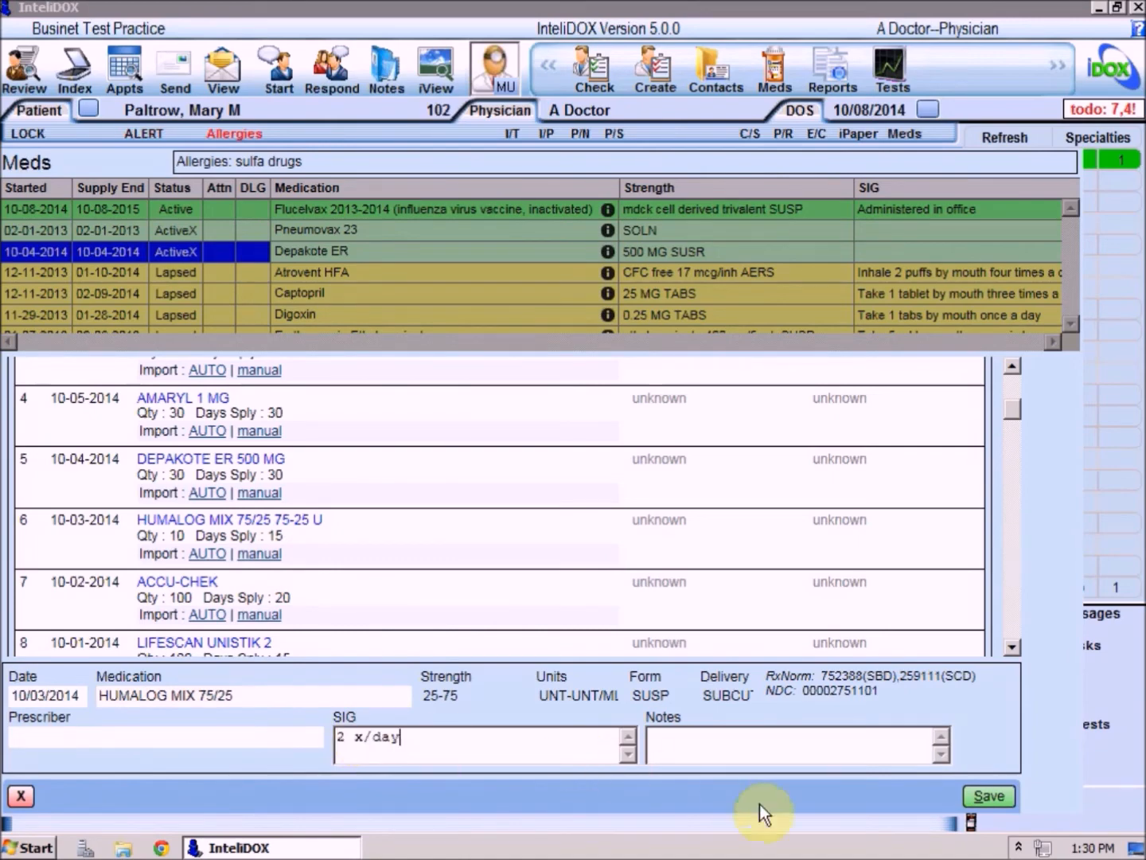
{"action": "left_click", "coordinate": [986, 800]}
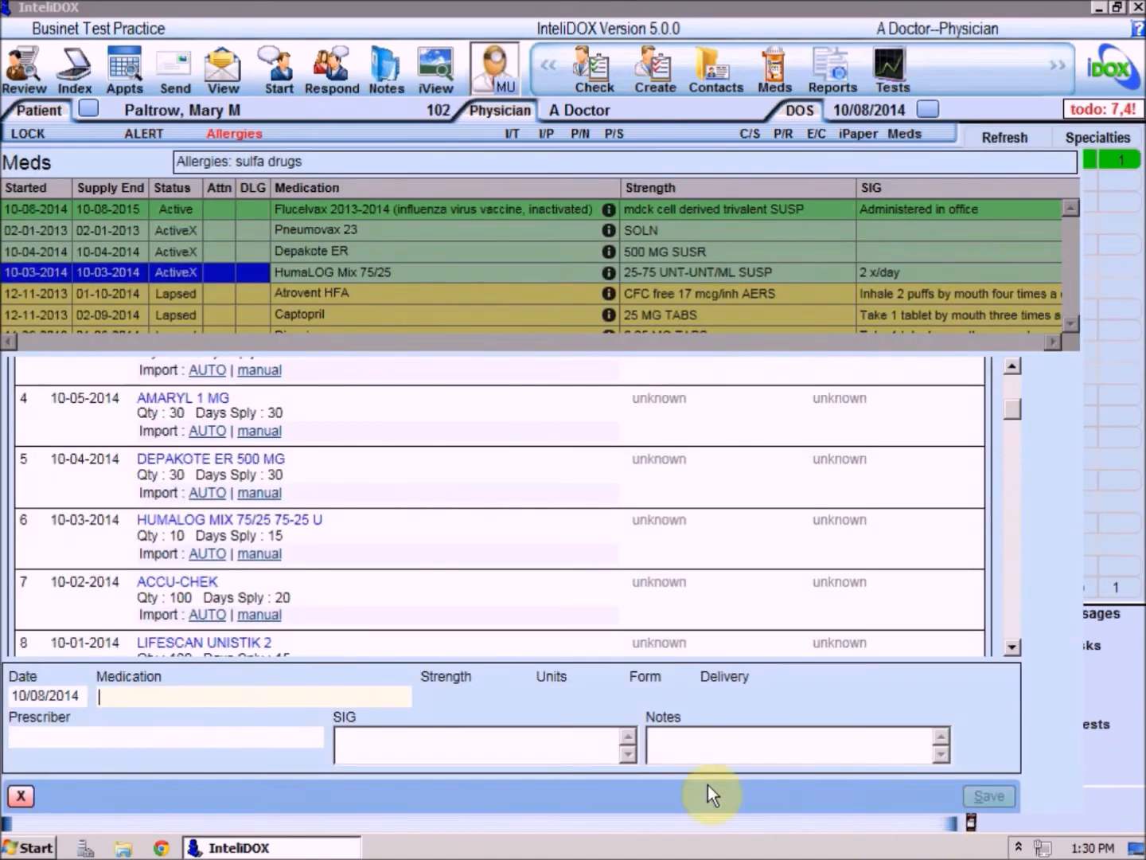
Add One-A-Day Women multiple vitamin tablets as an external medication, save it, and close the external medication entry.
{"action": "type", "text": "one"}
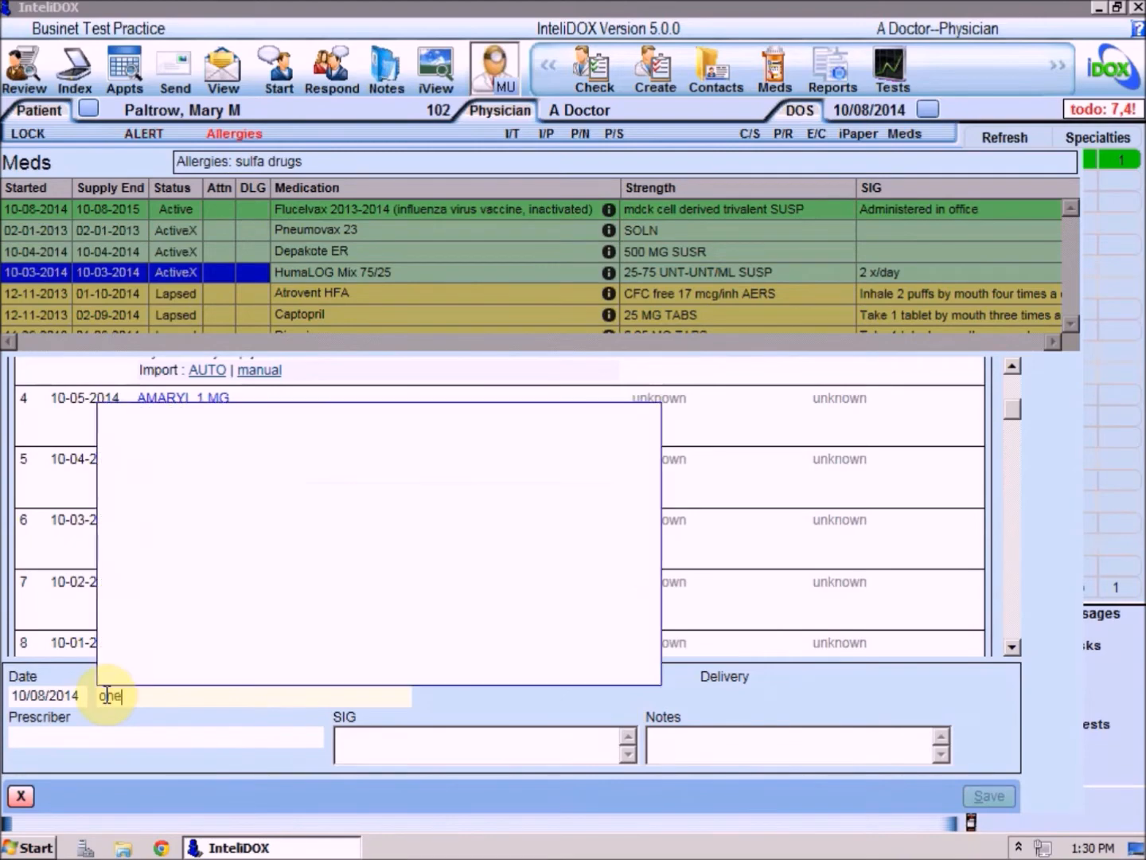
{"action": "type", "text": "-a-day"}
{"action": "left_click", "coordinate": [225, 637]}
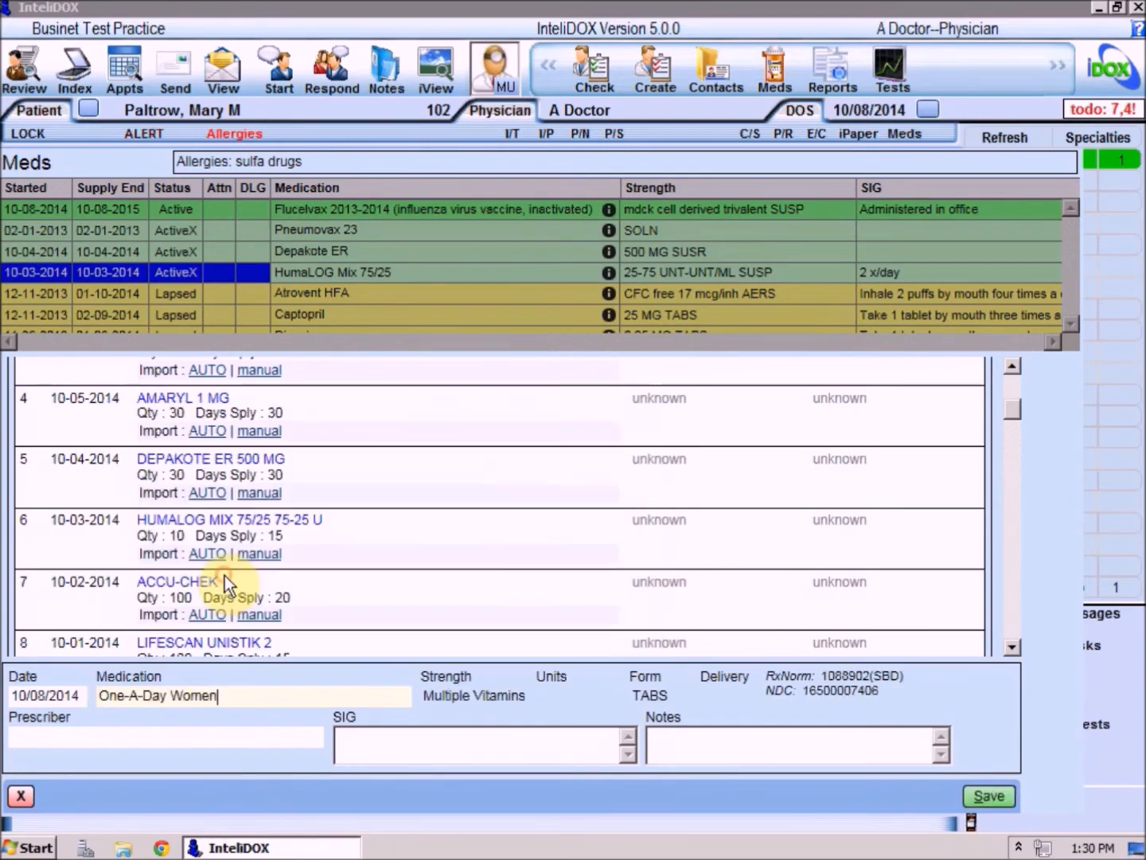
{"action": "left_click", "coordinate": [972, 792]}
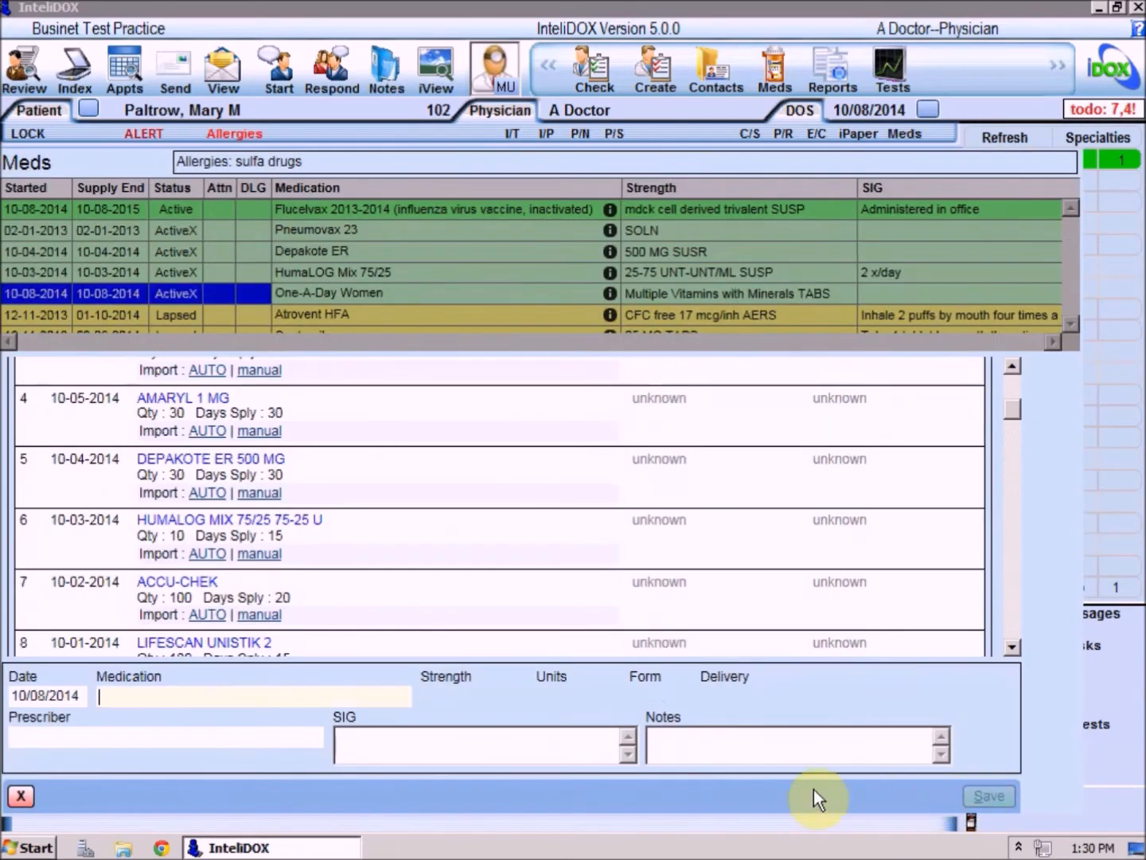
{"action": "left_click", "coordinate": [20, 795]}
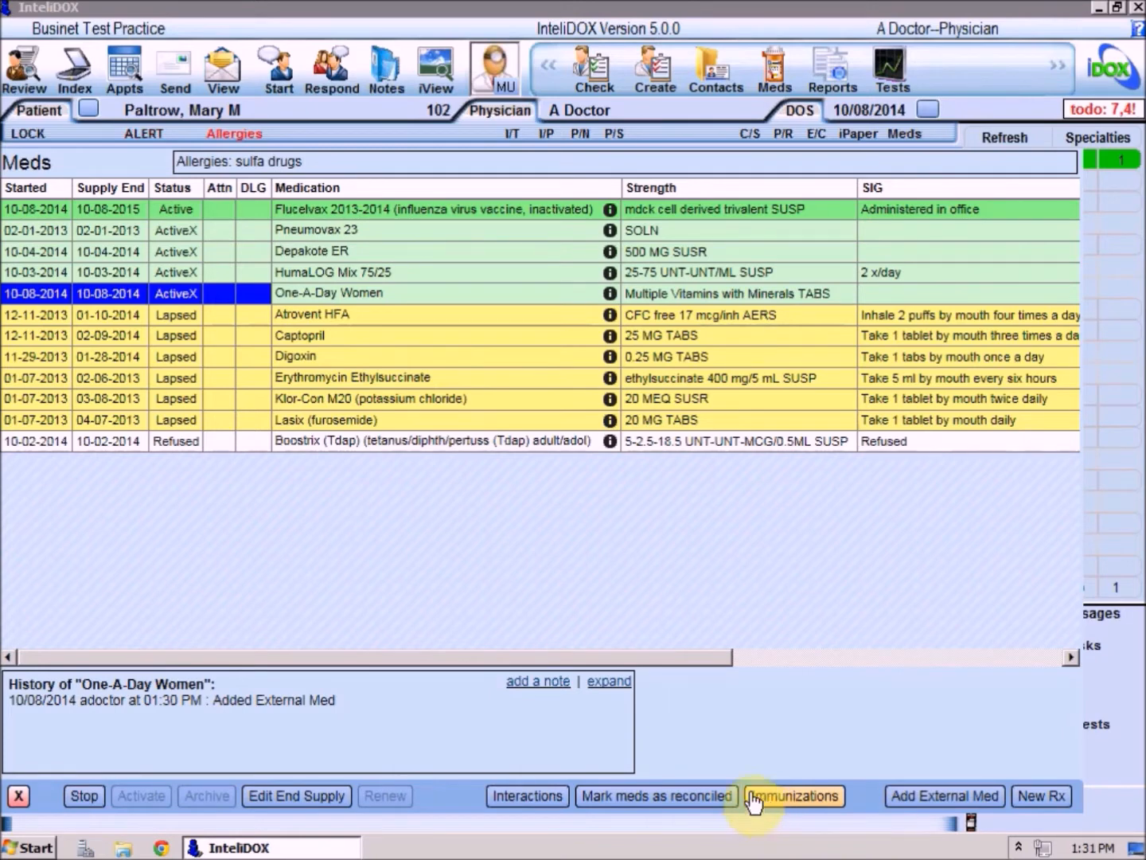
Review the history of the Flucelvax, Pneumovax 23 and Boostrix entries in the medication list.
{"action": "left_click", "coordinate": [493, 219]}
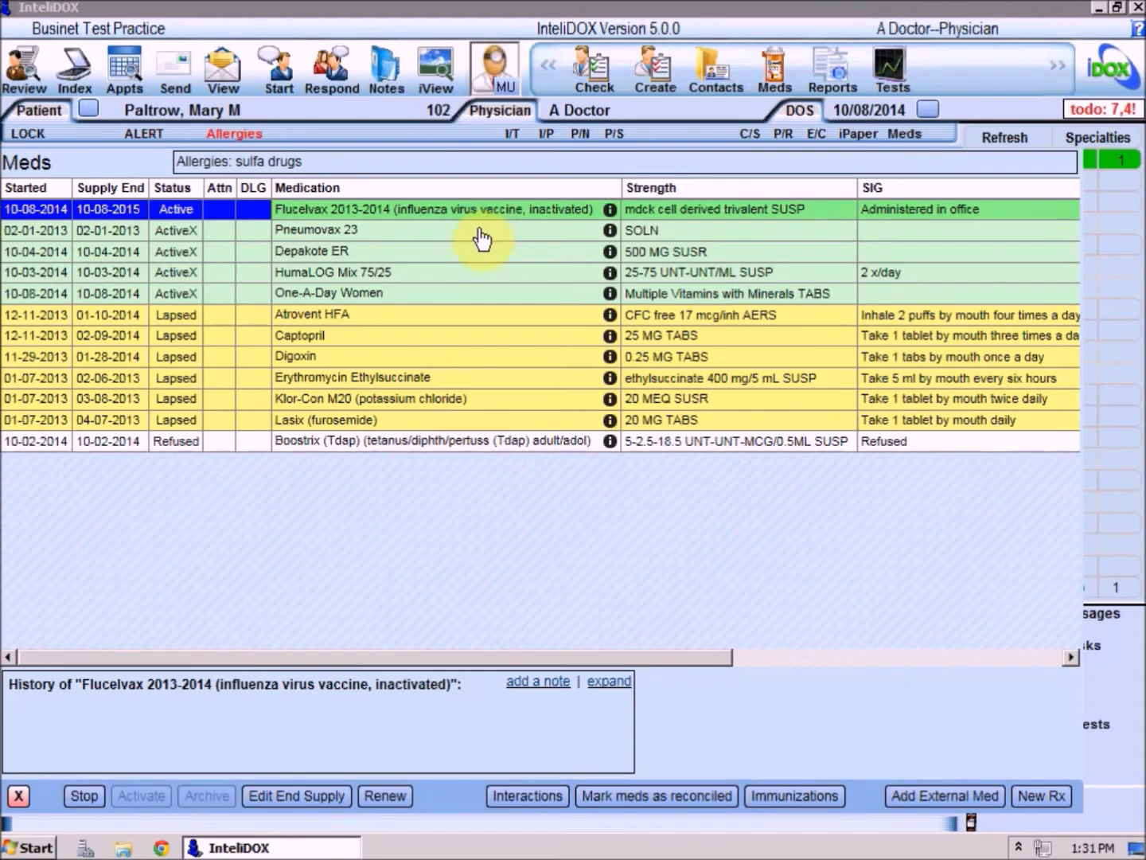
{"action": "left_click", "coordinate": [481, 231]}
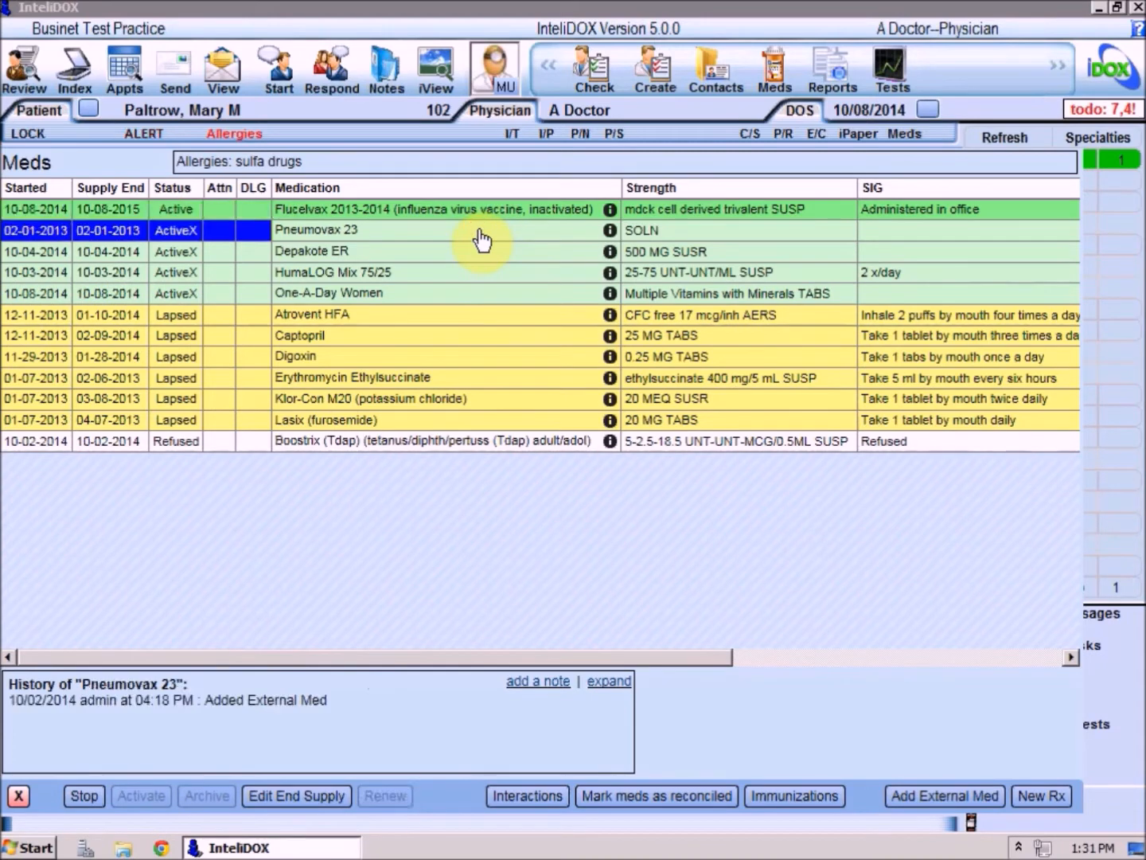
{"action": "left_click", "coordinate": [463, 448]}
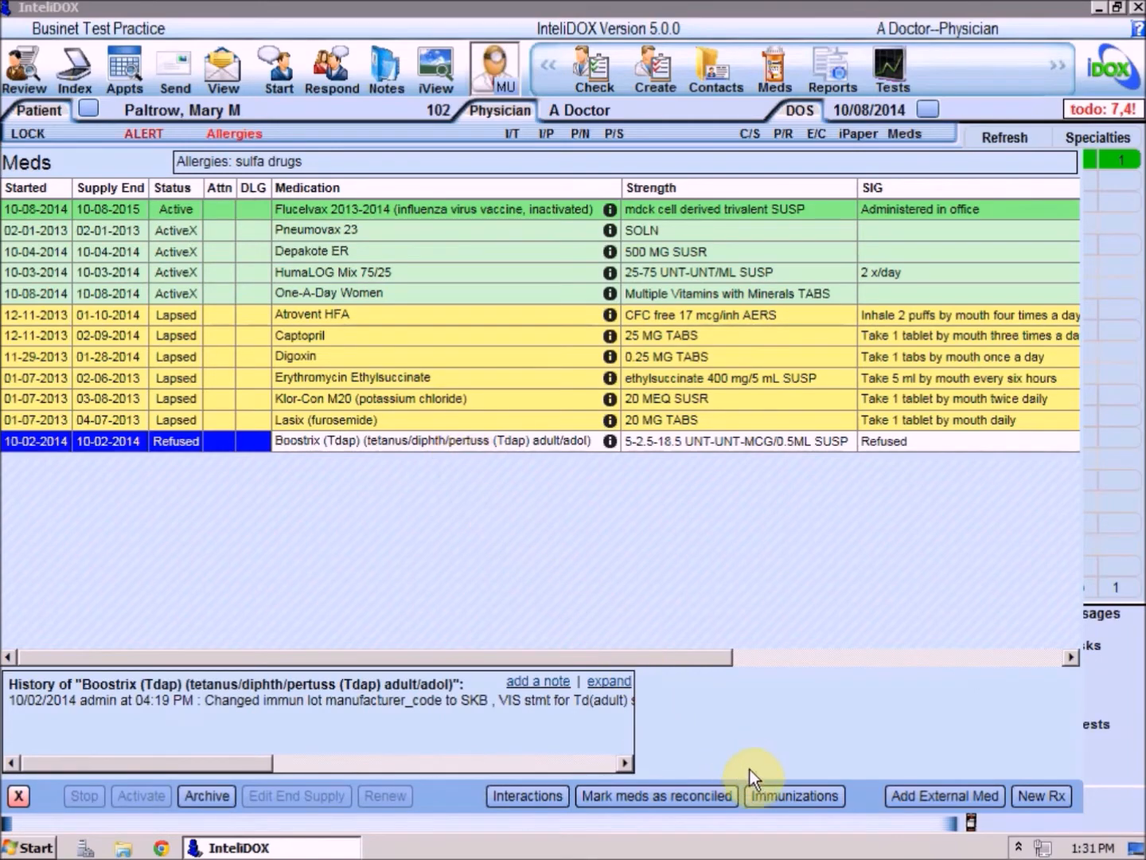
In the immunization records, enter lot number 12345 and expiration date 3/1/15 for the Flucelvax 2013-2014 vaccine.
{"action": "left_click", "coordinate": [796, 805]}
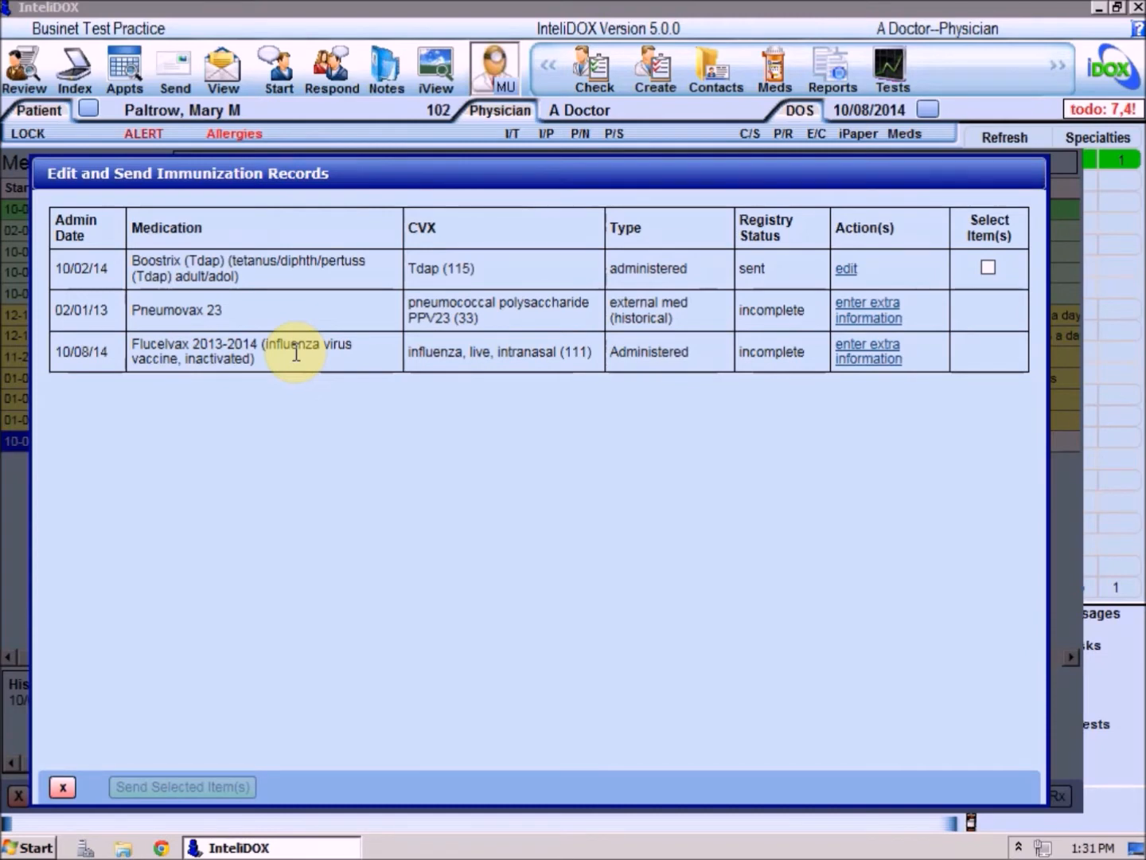
{"action": "left_click", "coordinate": [891, 355]}
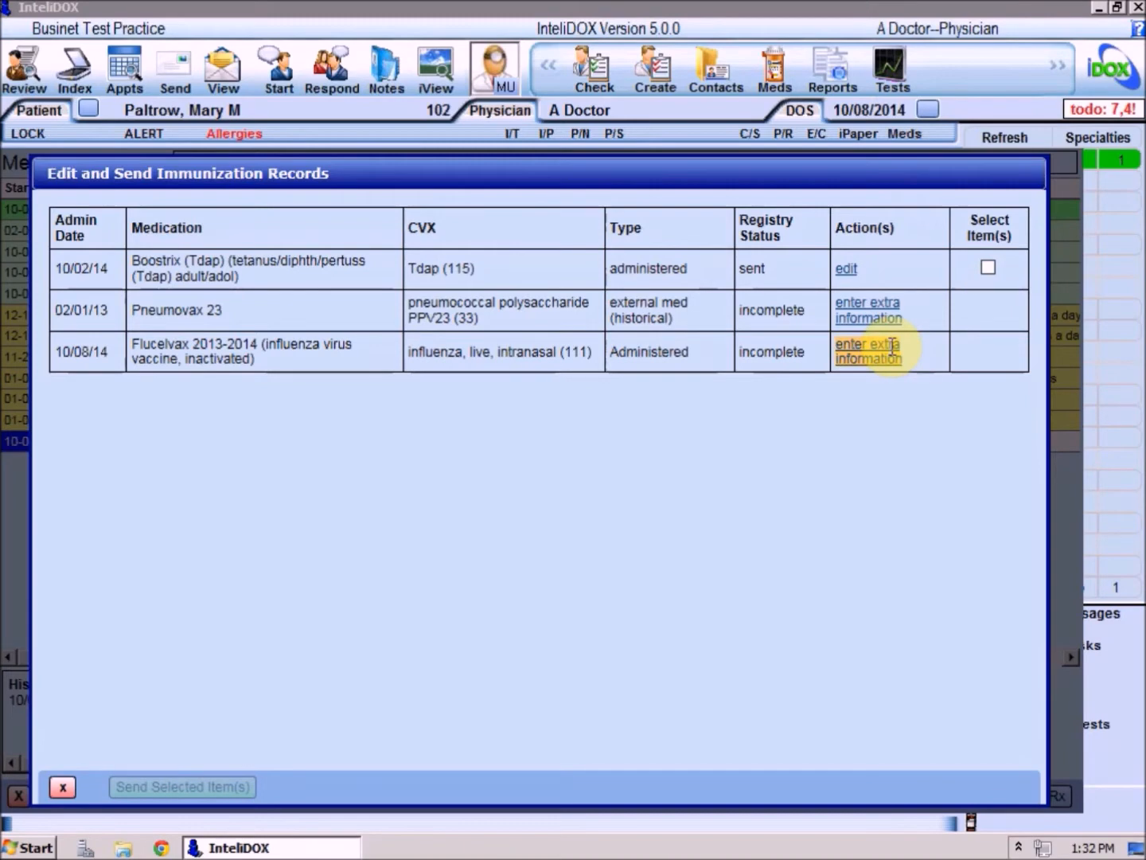
{"action": "left_click", "coordinate": [287, 408]}
{"action": "type", "text": "123"}
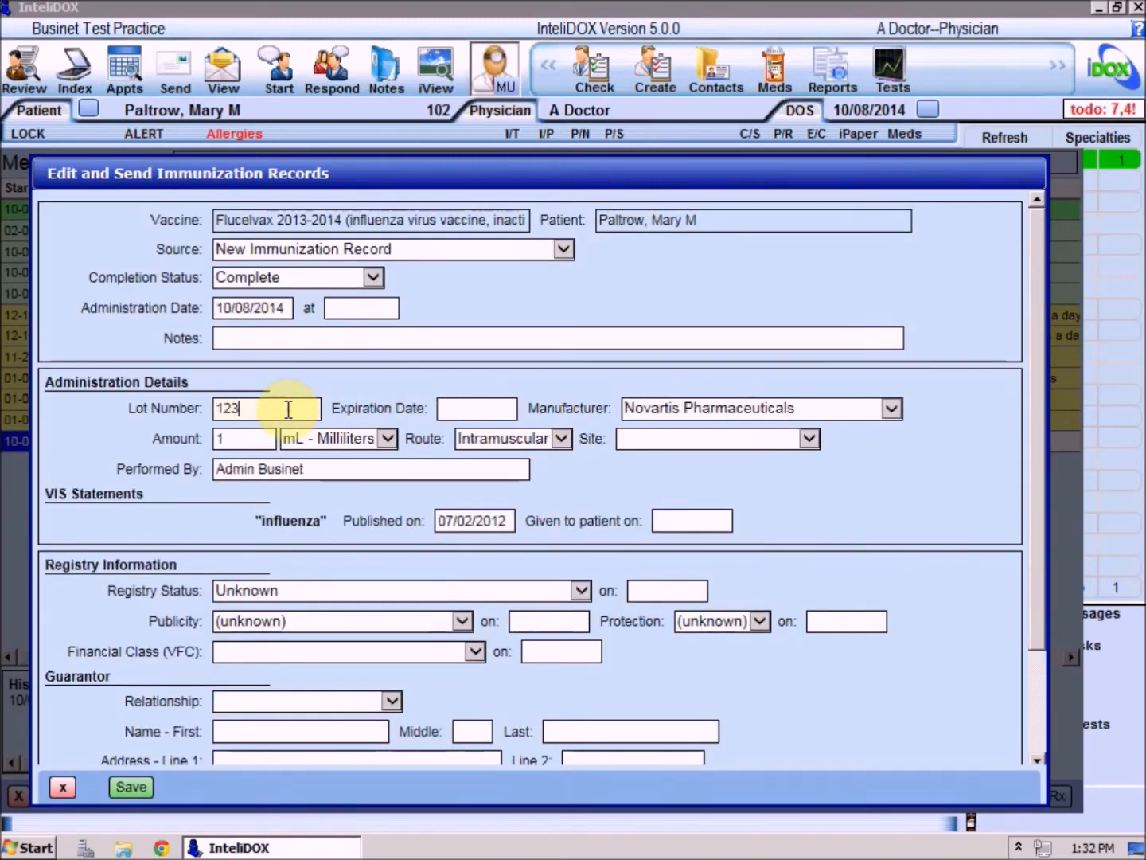
{"action": "type", "text": "45"}
{"action": "key", "text": "Tab"}
{"action": "type", "text": "3"}
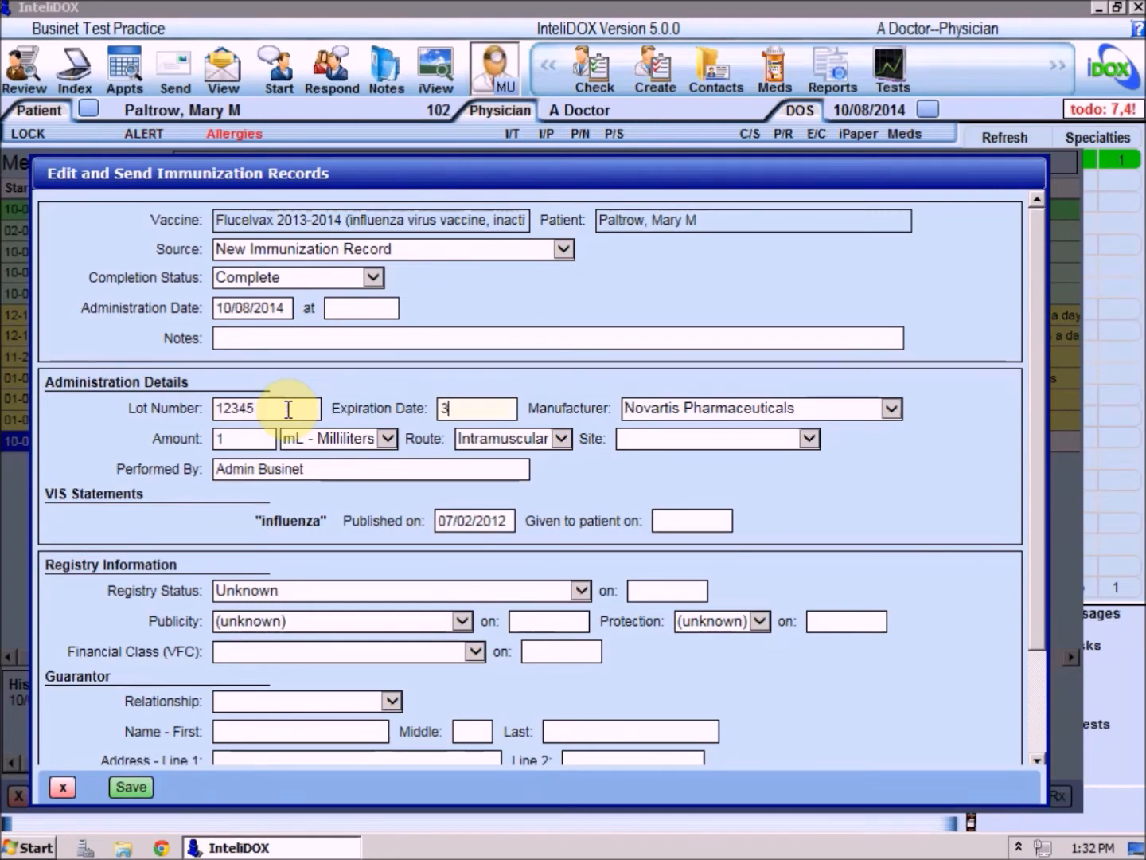
{"action": "type", "text": "/1/15"}
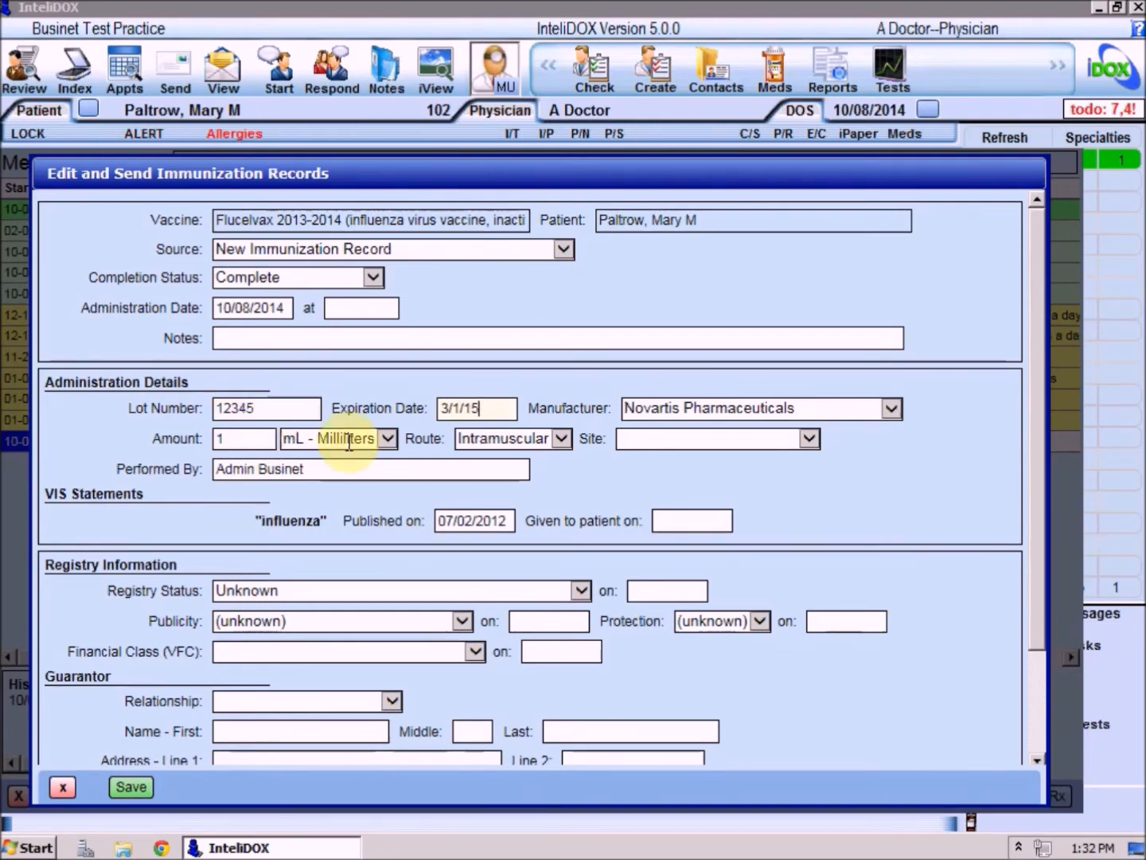
Set the Flucelvax site to Right Arm and the VIS given-to-patient date to 10/08/2014, then save and close the record.
{"action": "left_click", "coordinate": [813, 436]}
{"action": "key", "text": "Up"}
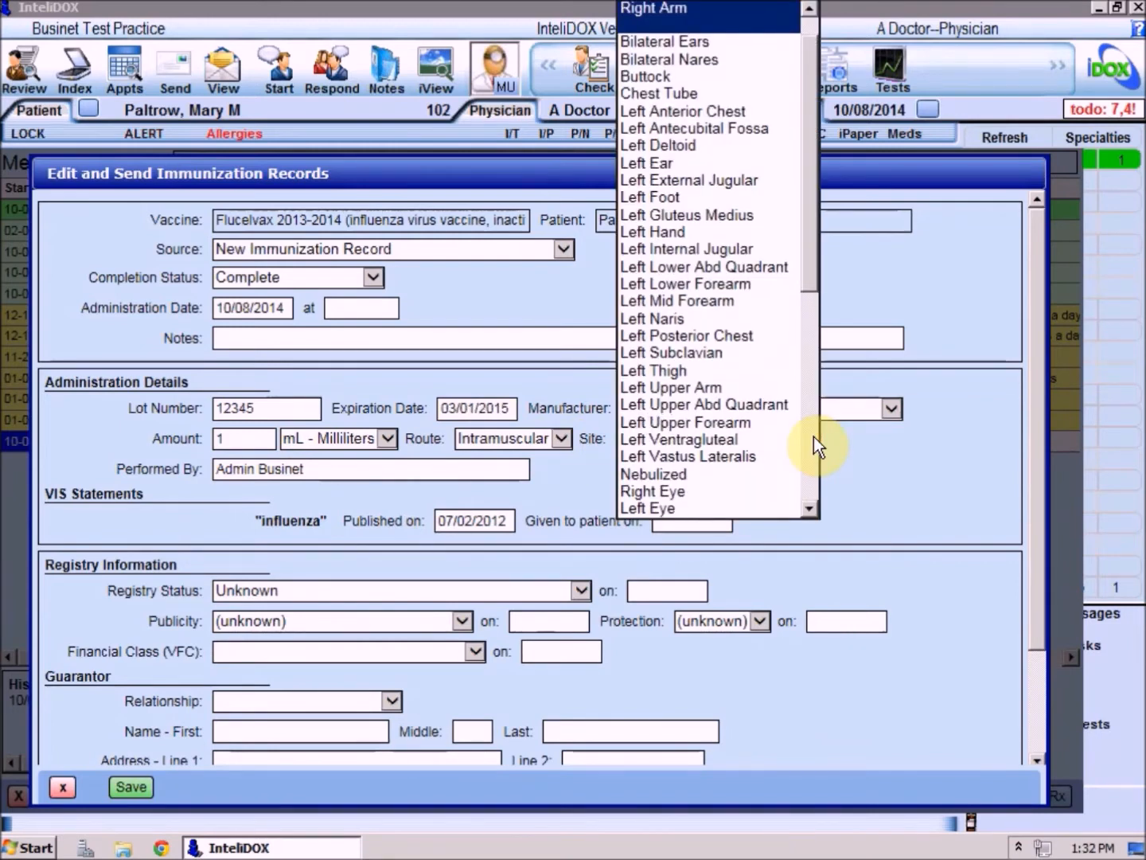
{"action": "key", "text": "Return"}
{"action": "left_click", "coordinate": [708, 520]}
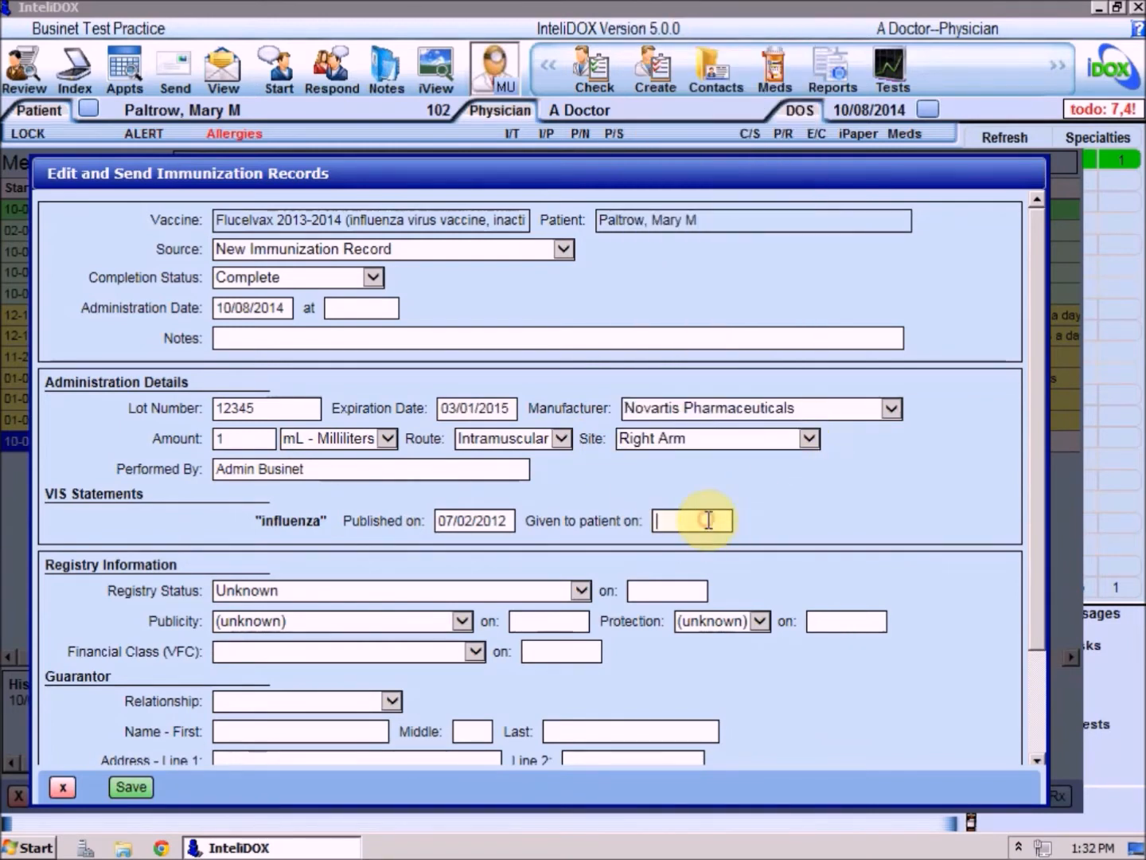
{"action": "type", "text": "10/08/2014"}
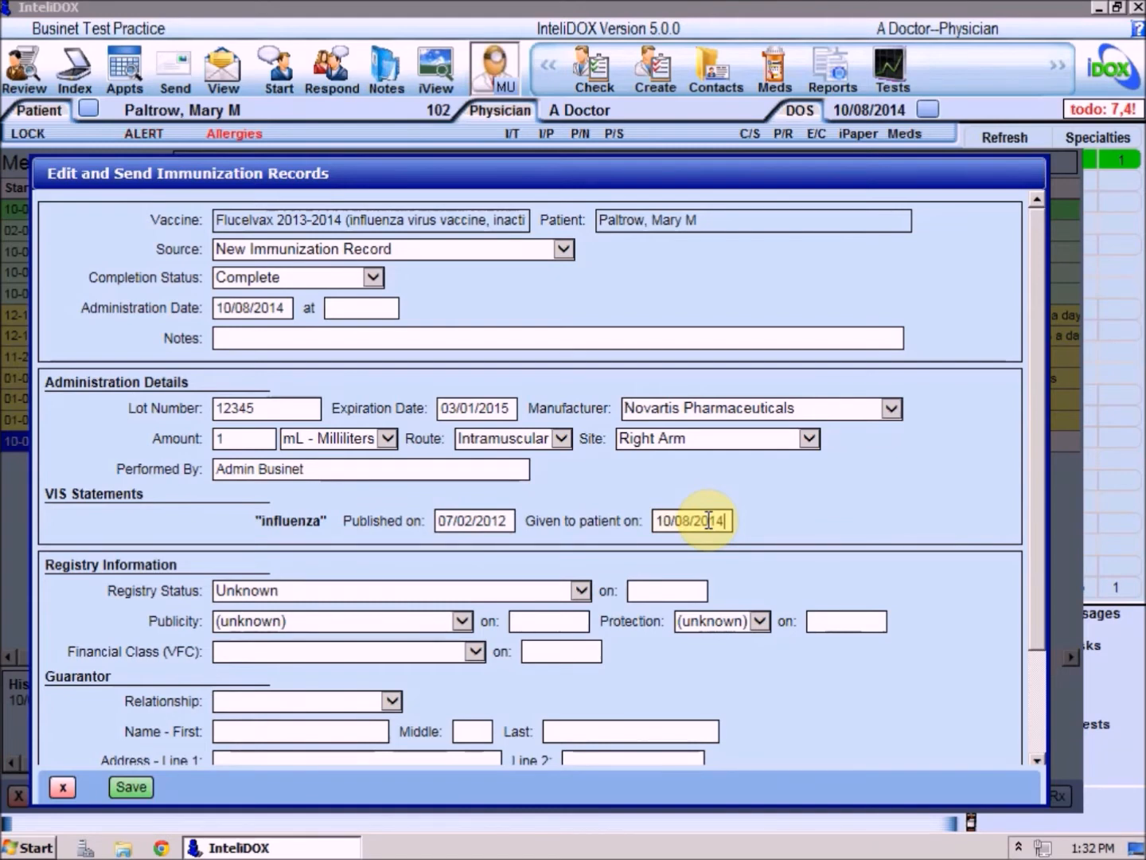
{"action": "left_click", "coordinate": [132, 787]}
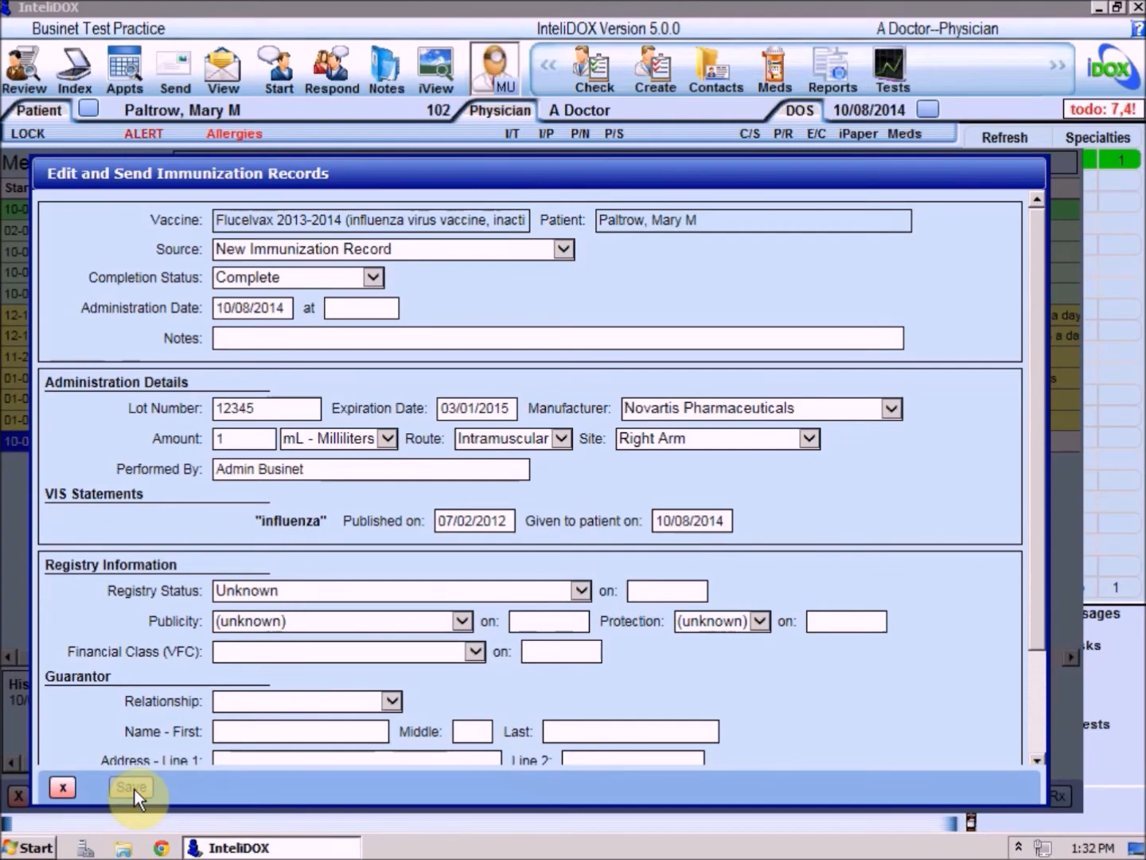
{"action": "left_click", "coordinate": [62, 788]}
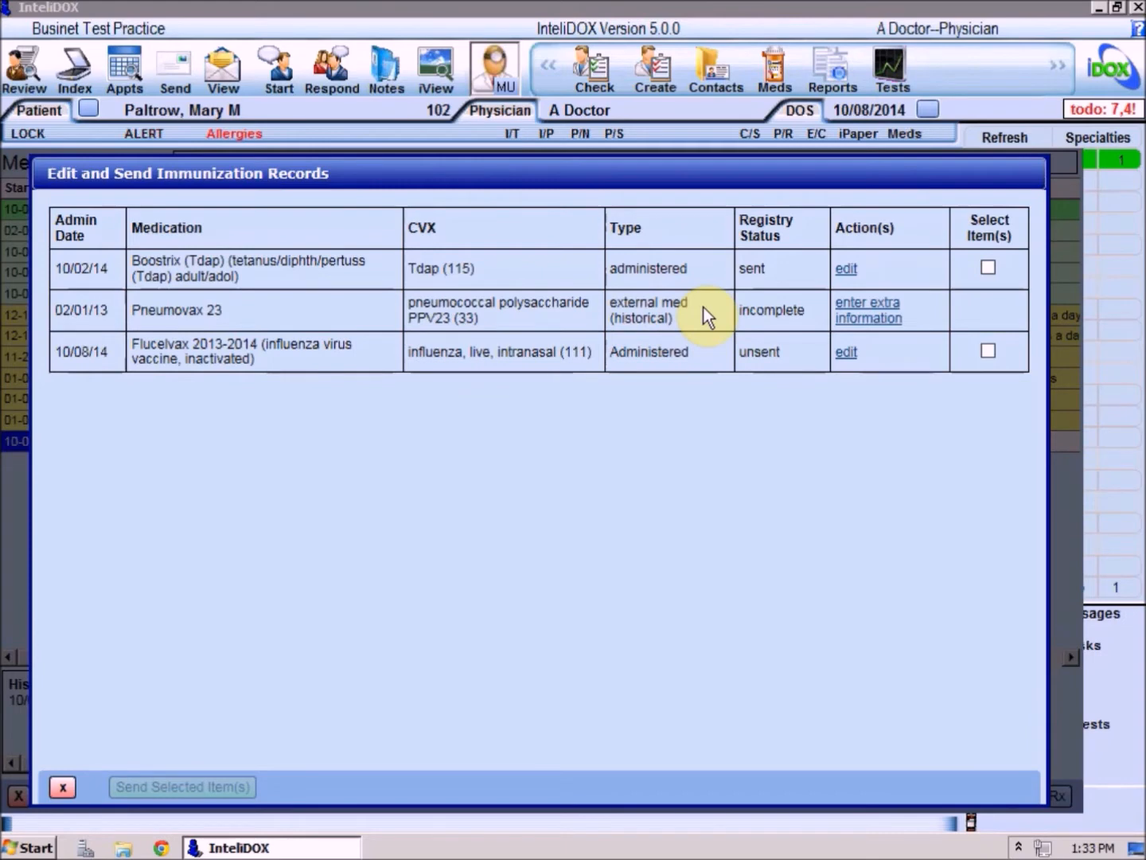
Complete the historical Pneumovax 23 immunization record by saving its extra information with the existing entries.
{"action": "left_click", "coordinate": [860, 322]}
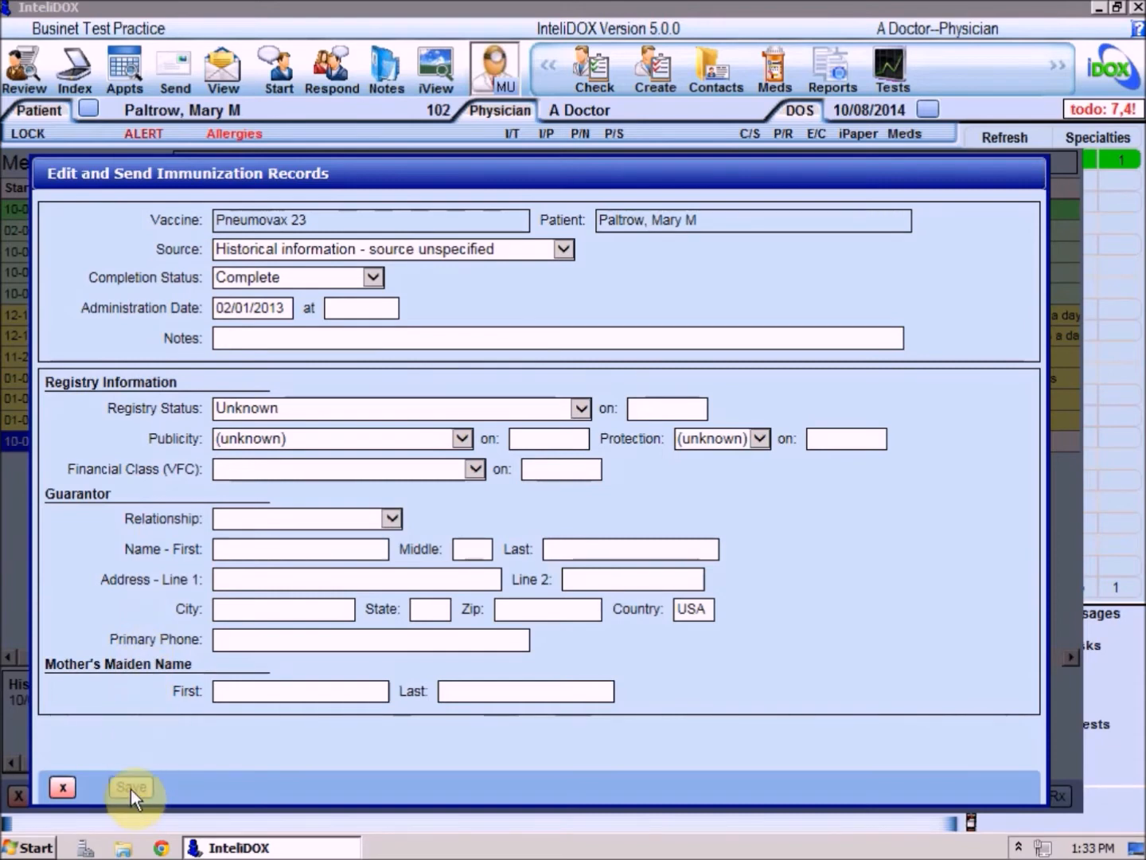
{"action": "left_click", "coordinate": [61, 790]}
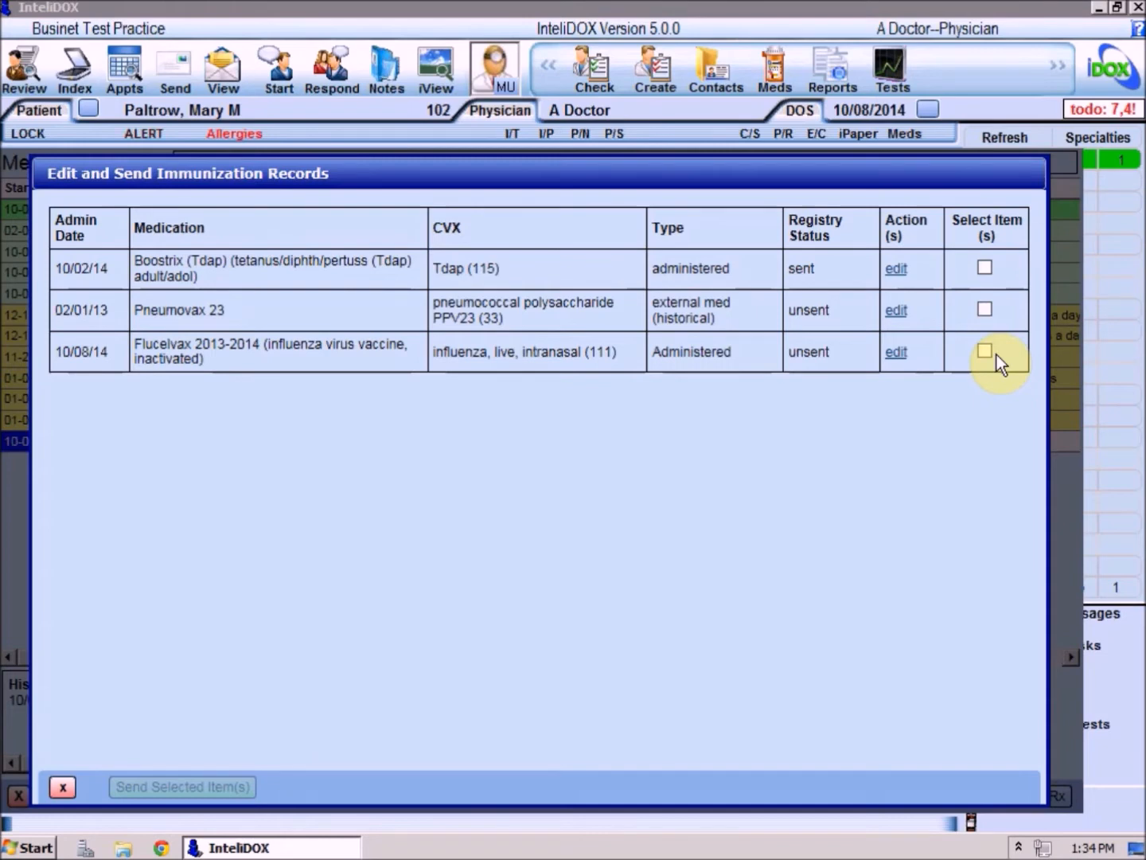
Send the Boostrix, Pneumovax 23 and Flucelvax immunization records to the registry and close the medication list.
{"action": "left_click", "coordinate": [985, 269]}
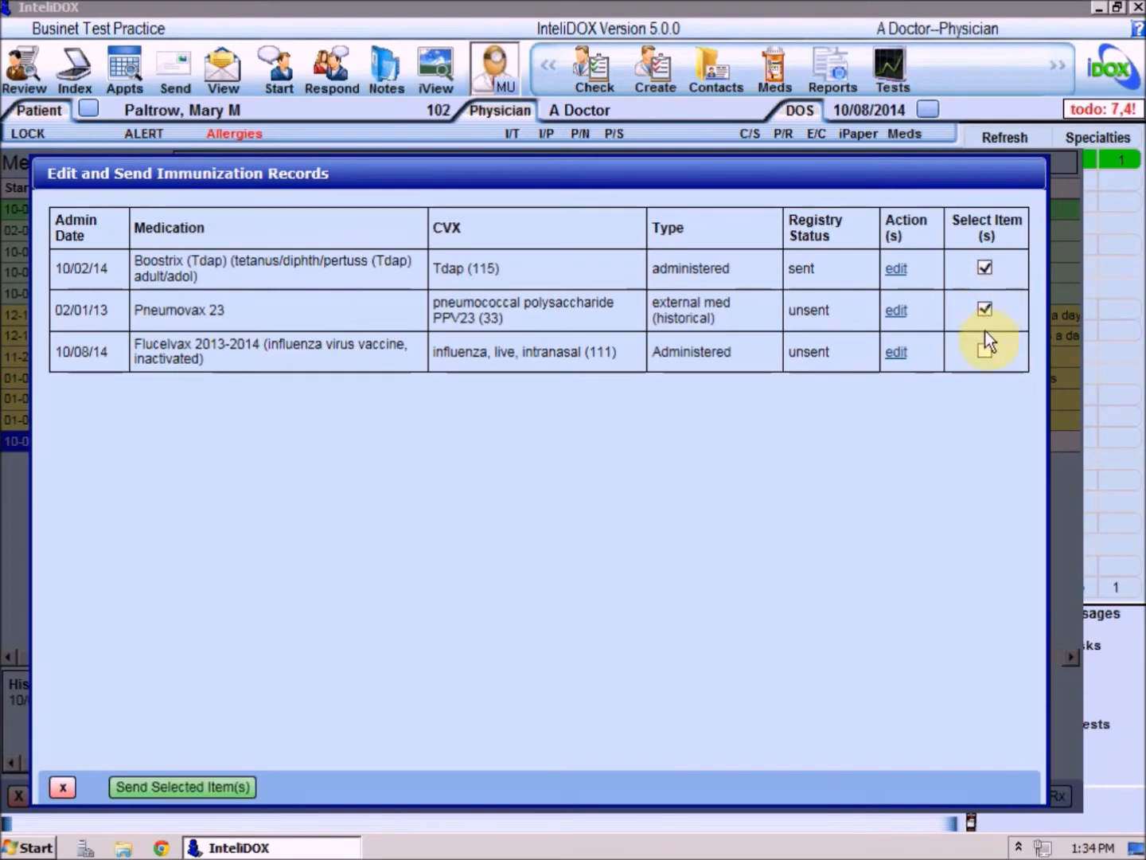
{"action": "left_click", "coordinate": [986, 351]}
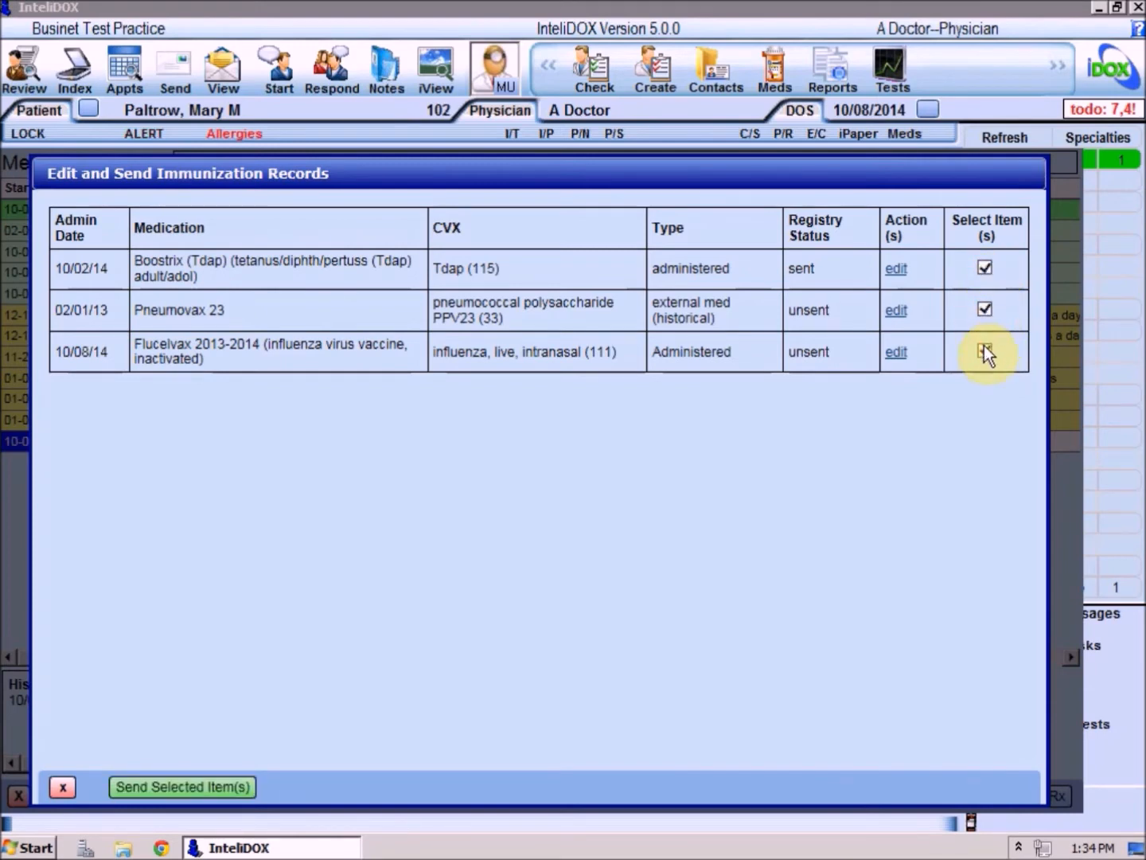
{"action": "left_click", "coordinate": [175, 787]}
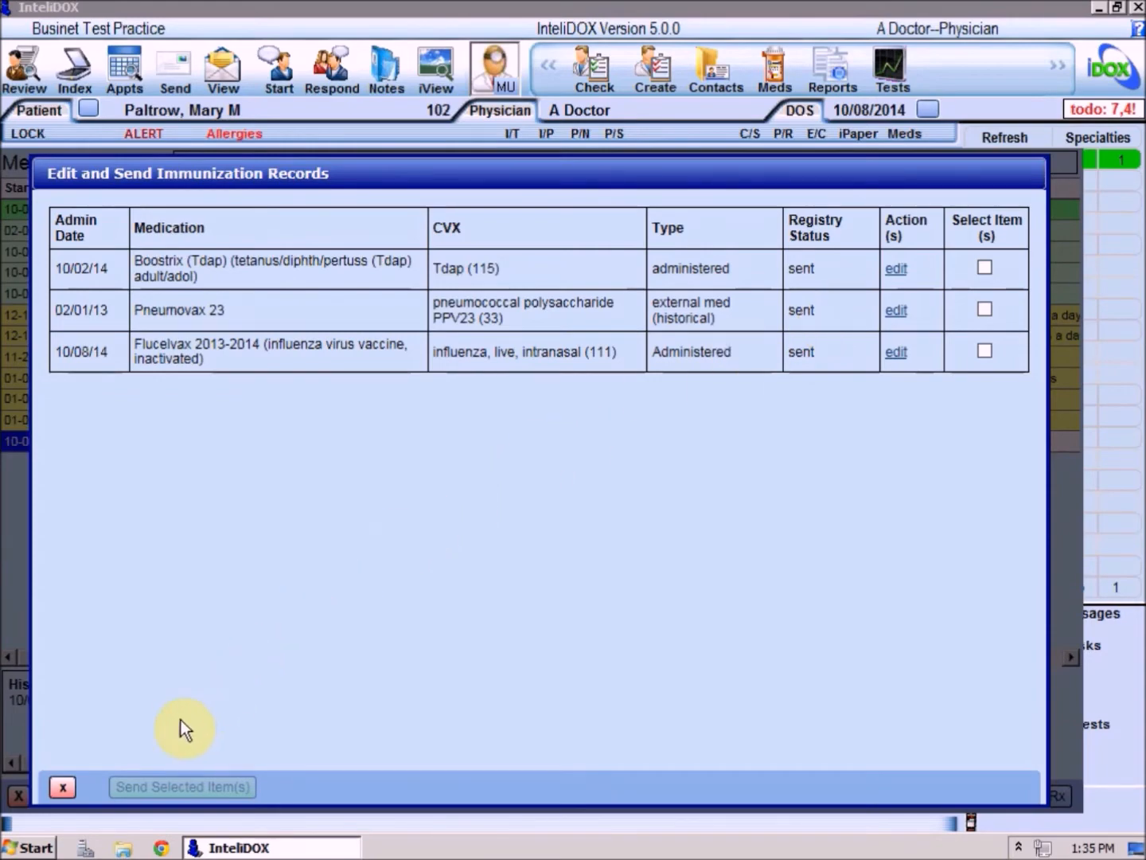
{"action": "left_click", "coordinate": [57, 791]}
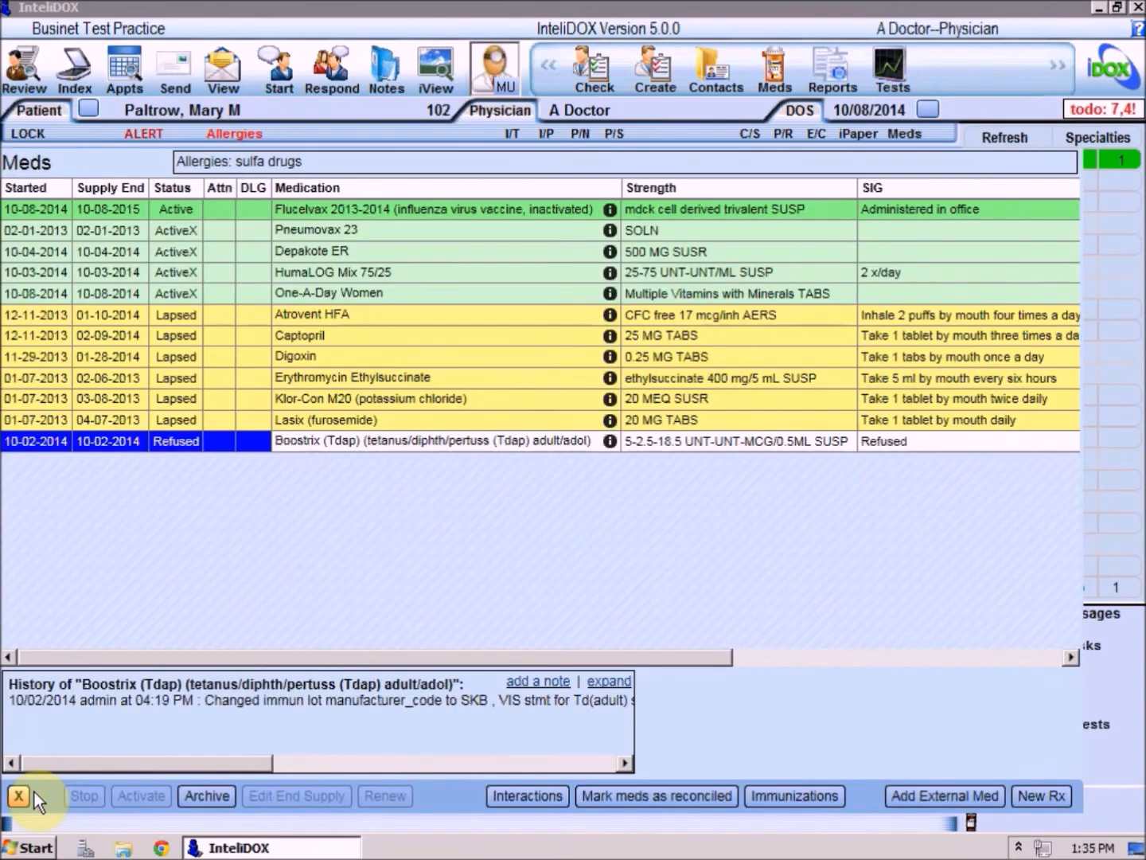
{"action": "left_click", "coordinate": [21, 793]}
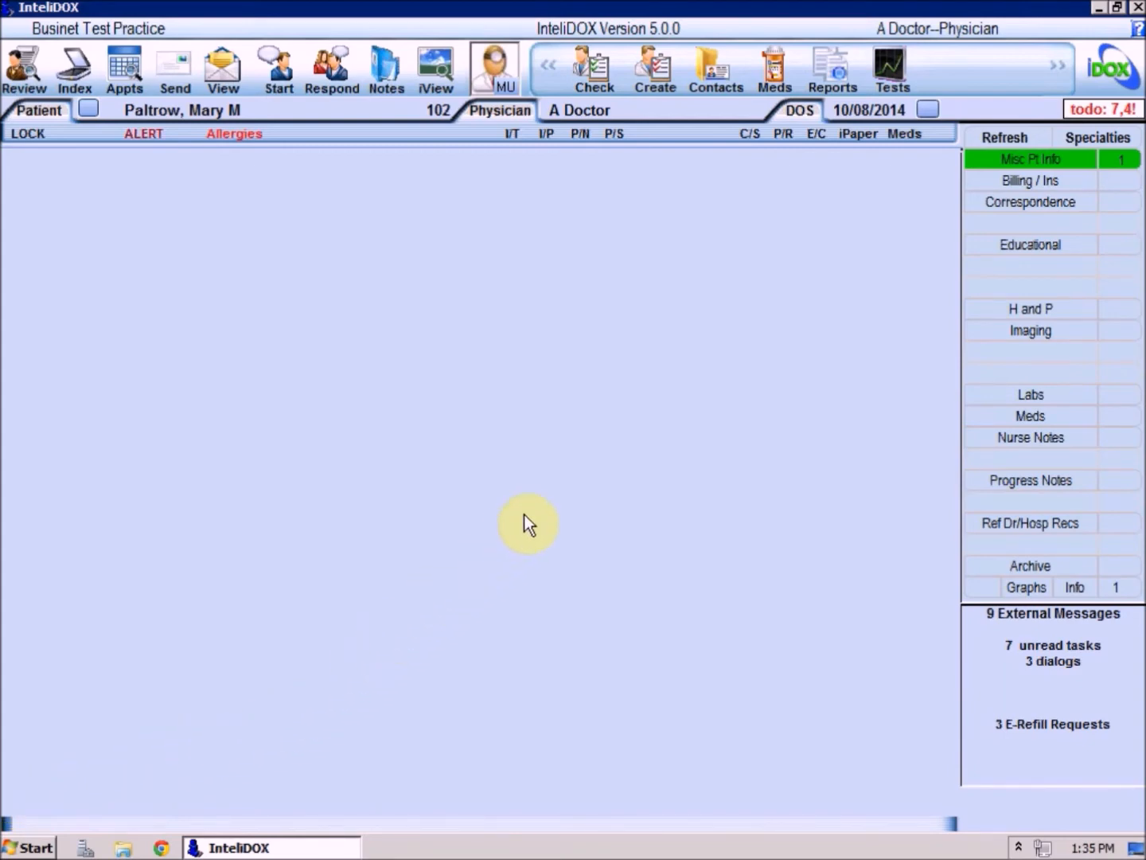
Open the patient's encounter charting and look through the complete template list and the personal templates, including Progress Note.
{"action": "left_click", "coordinate": [822, 137]}
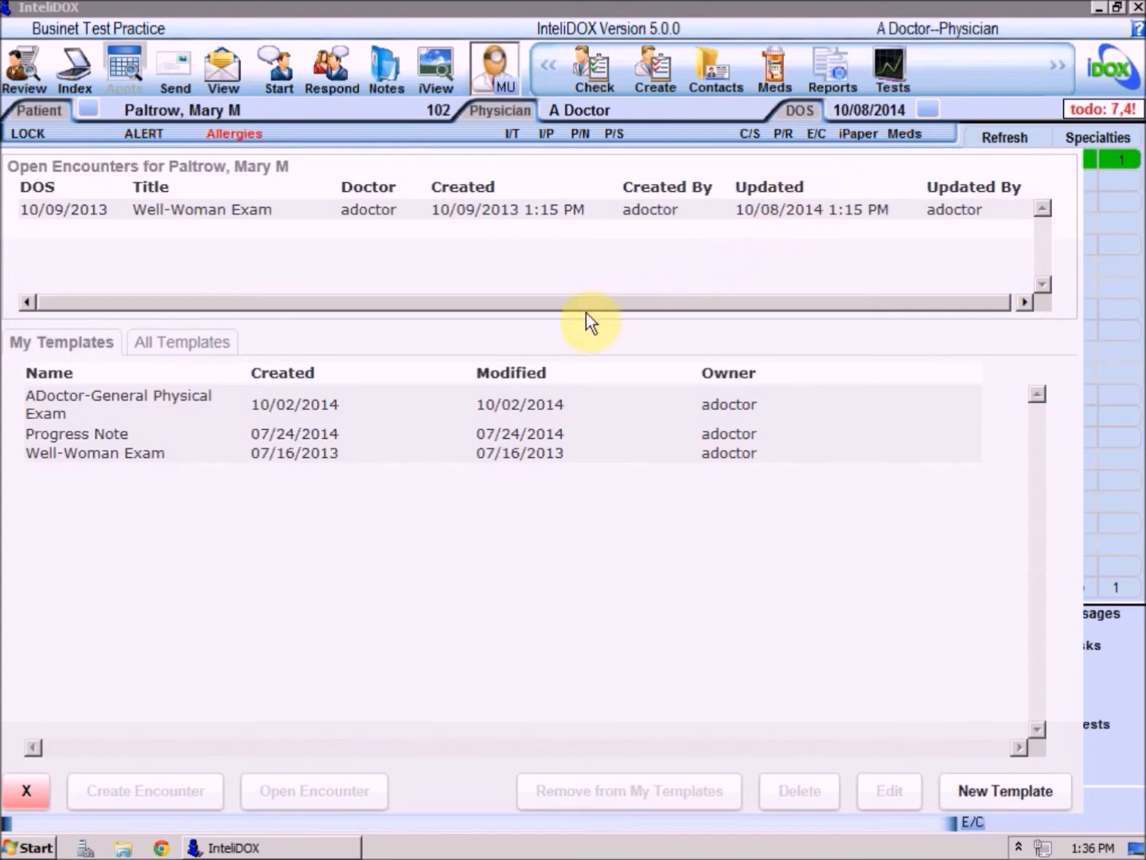
{"action": "left_click", "coordinate": [208, 346]}
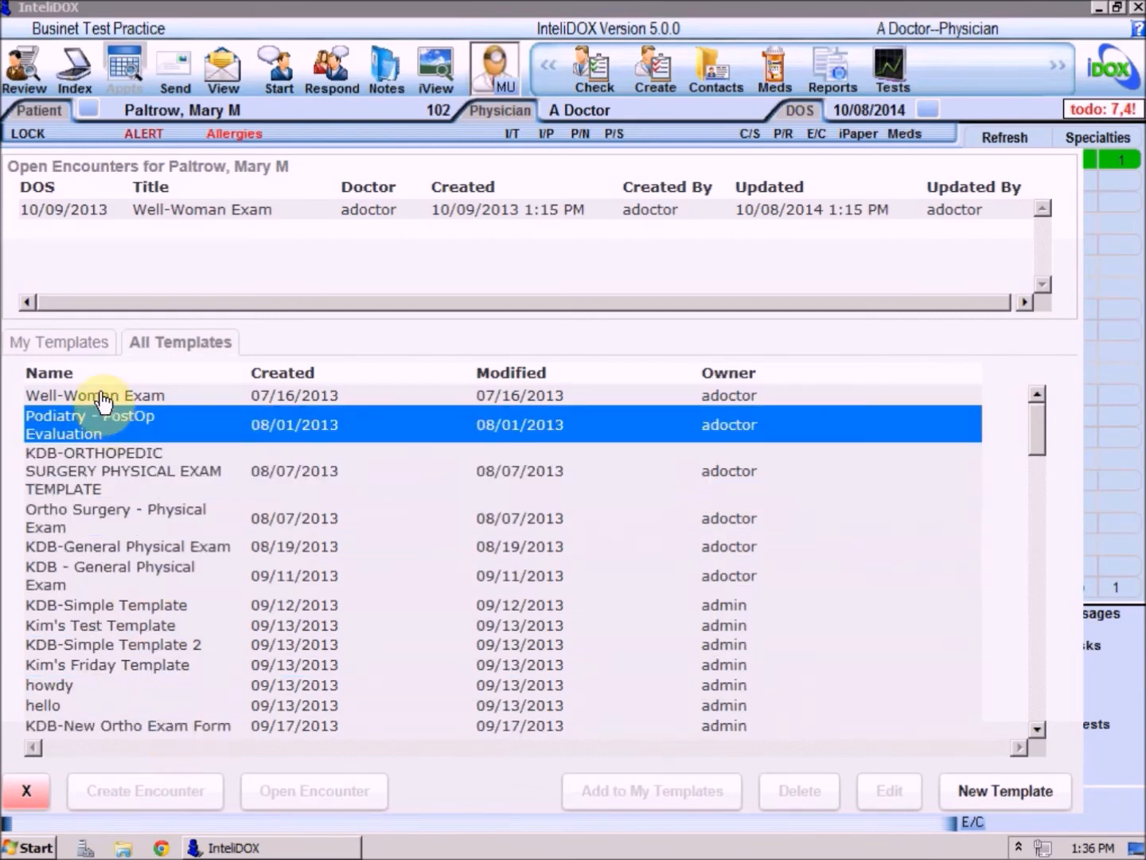
{"action": "left_click", "coordinate": [82, 350]}
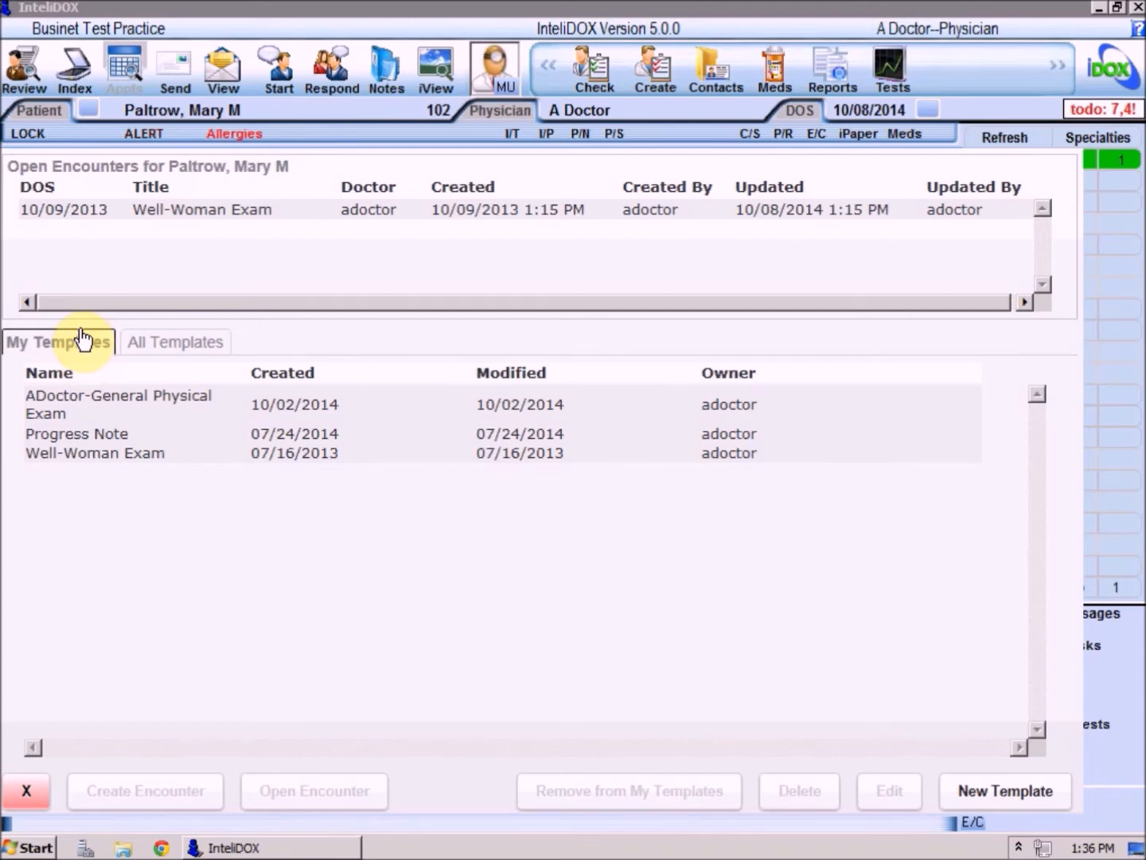
{"action": "left_click", "coordinate": [73, 438]}
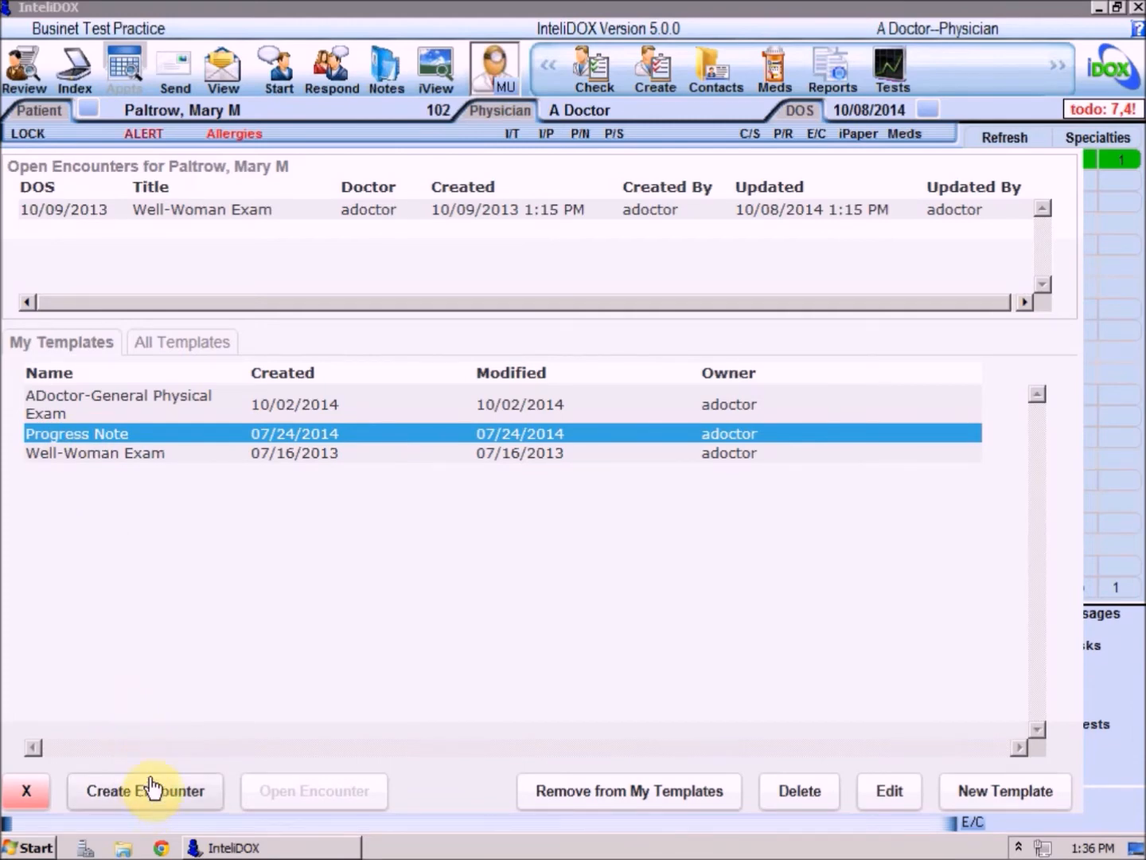
Open the existing Well-Woman Exam encounter dated 10/09/2013 and include the Constitutional finding in the exam.
{"action": "left_click", "coordinate": [275, 213]}
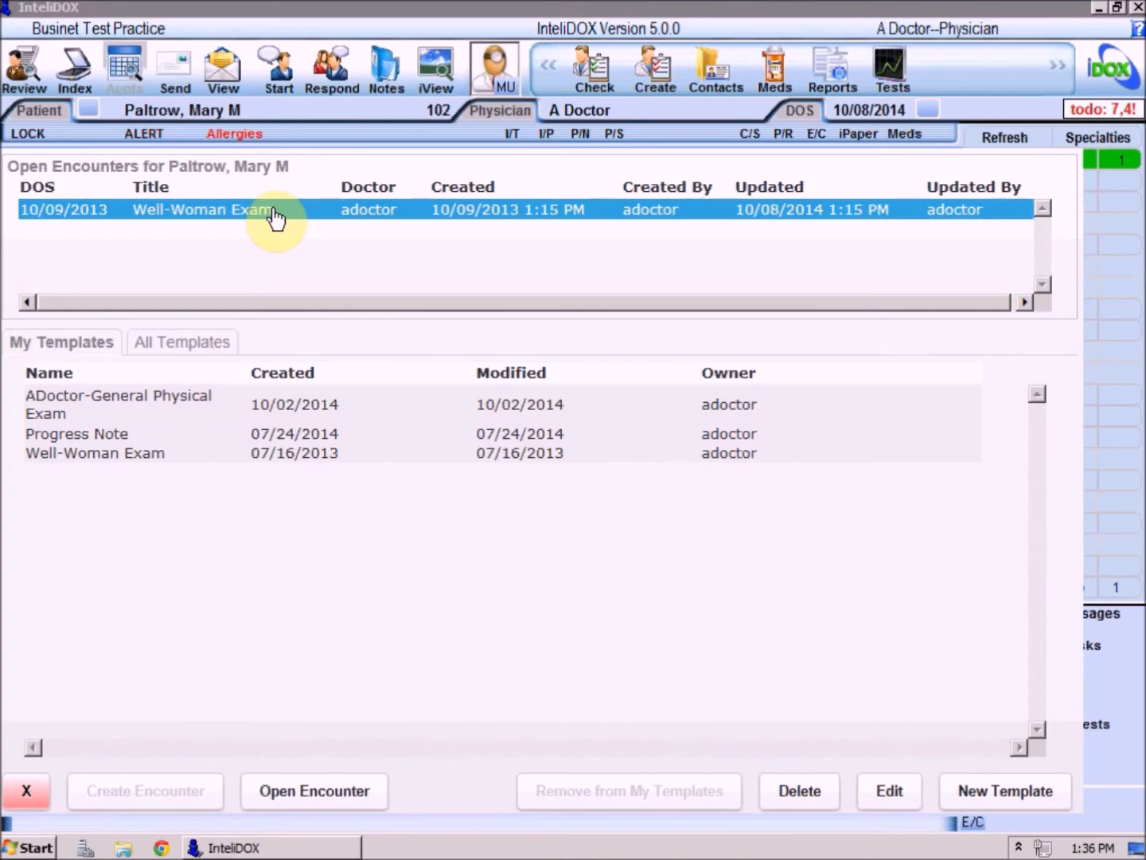
{"action": "left_click", "coordinate": [295, 794]}
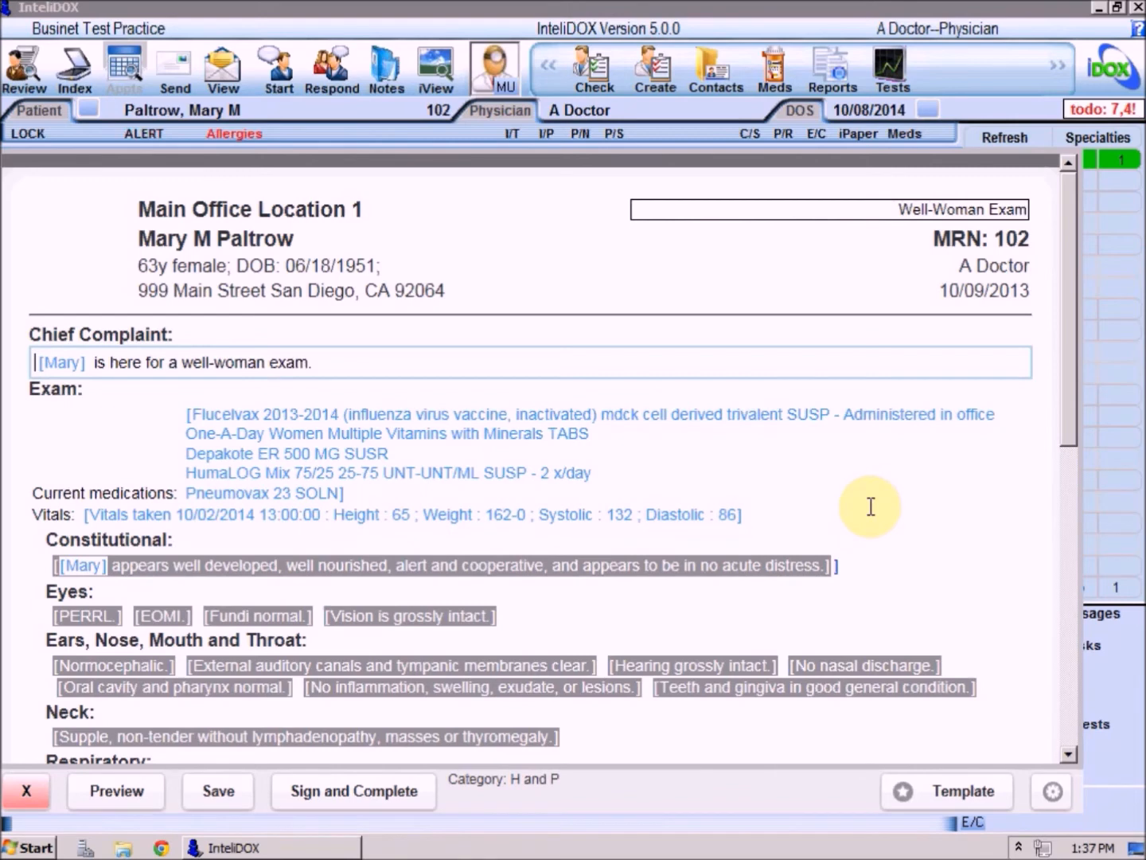
{"action": "left_click", "coordinate": [361, 561]}
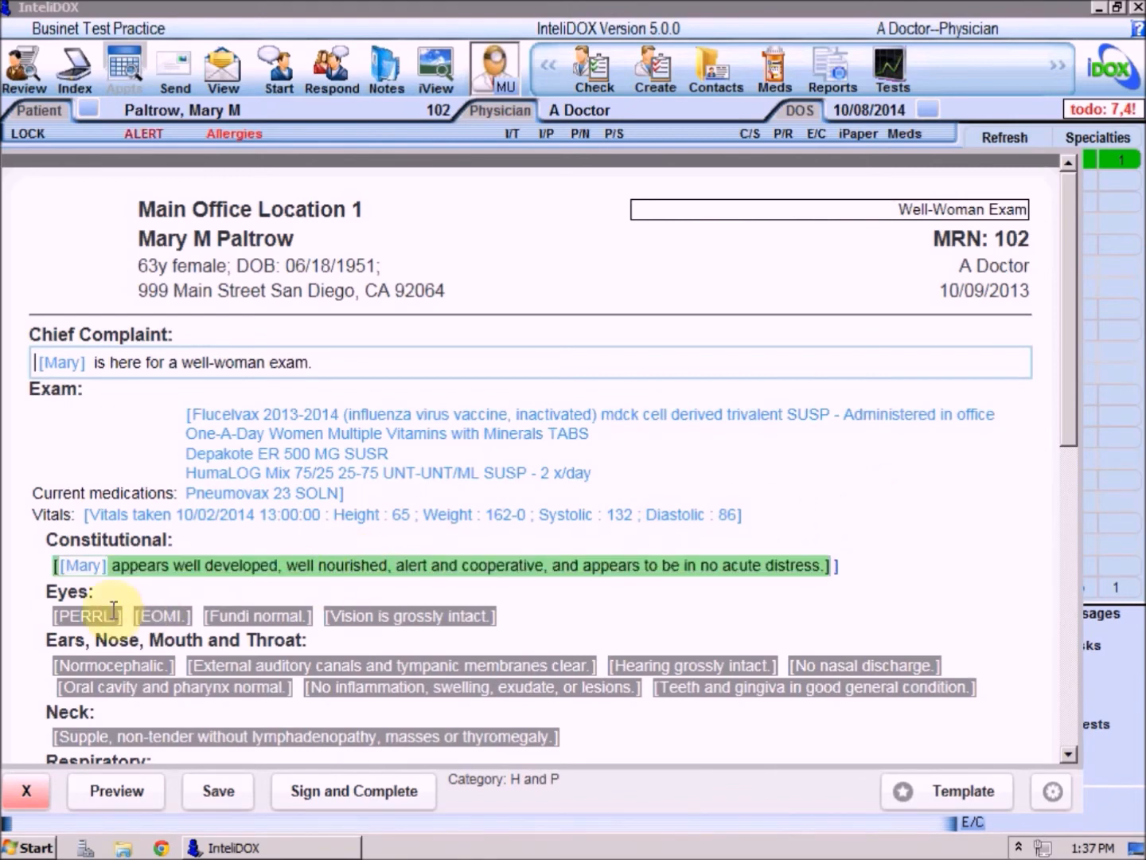
Include the Eyes findings PERRL, EOMI, Fundi normal and Vision is grossly intact in the Well-Woman Exam.
{"action": "left_click", "coordinate": [88, 615]}
{"action": "left_click", "coordinate": [162, 616]}
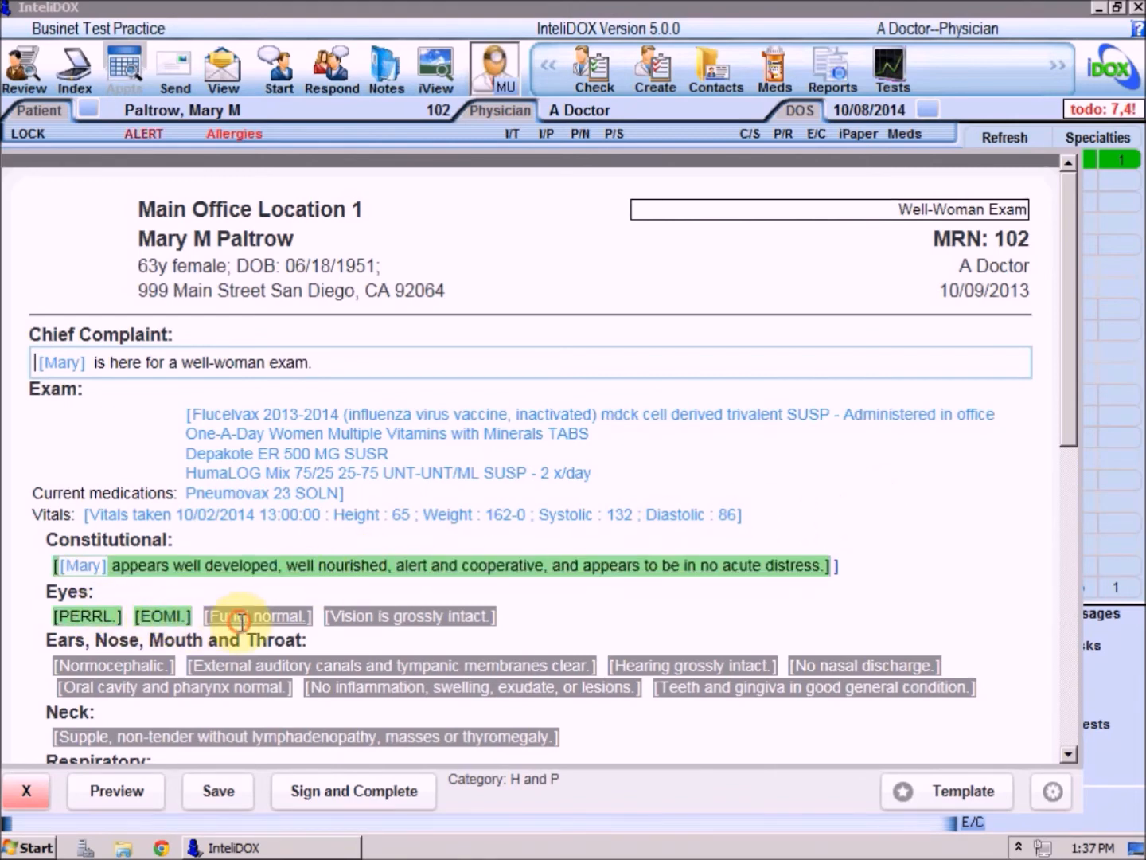
{"action": "left_click", "coordinate": [241, 620]}
{"action": "left_click", "coordinate": [362, 620]}
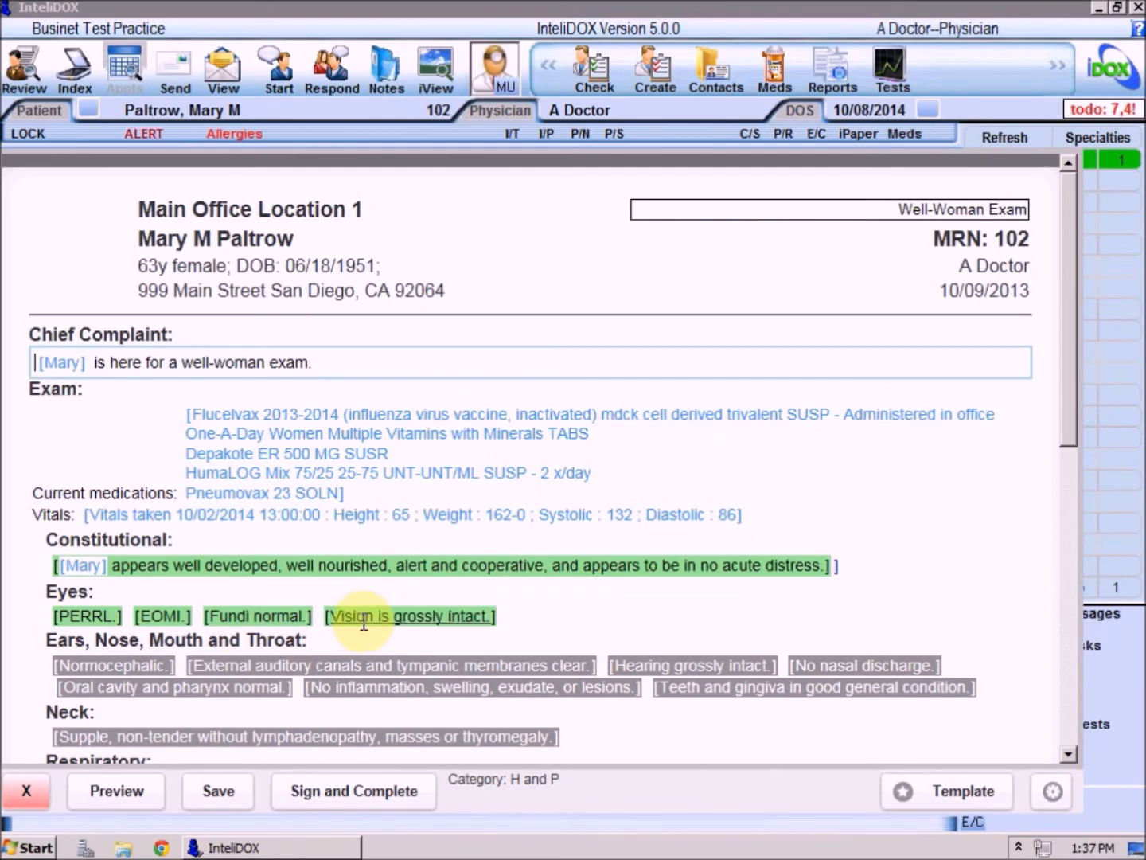
Sign and complete the Well-Woman Exam encounter by entering the physician's account password.
{"action": "left_click", "coordinate": [336, 791]}
{"action": "type", "text": "1234"}
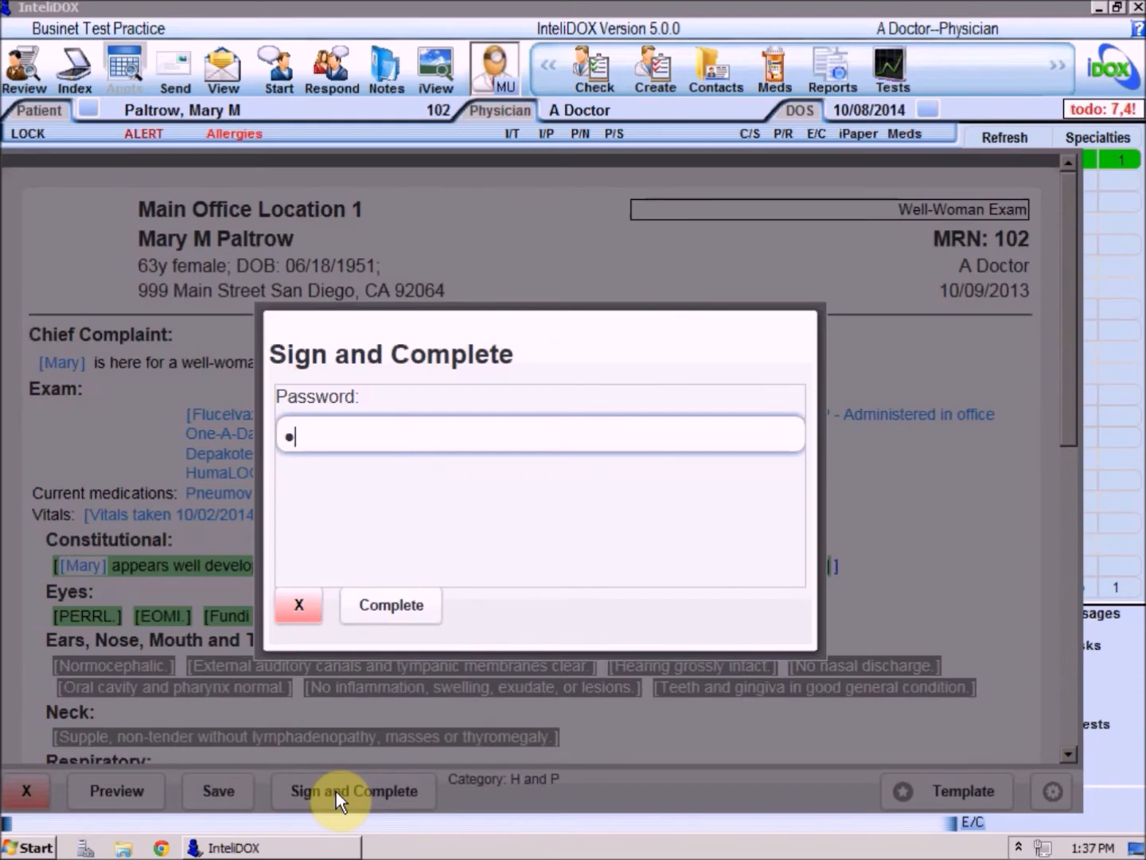
{"action": "type", "text": "5678"}
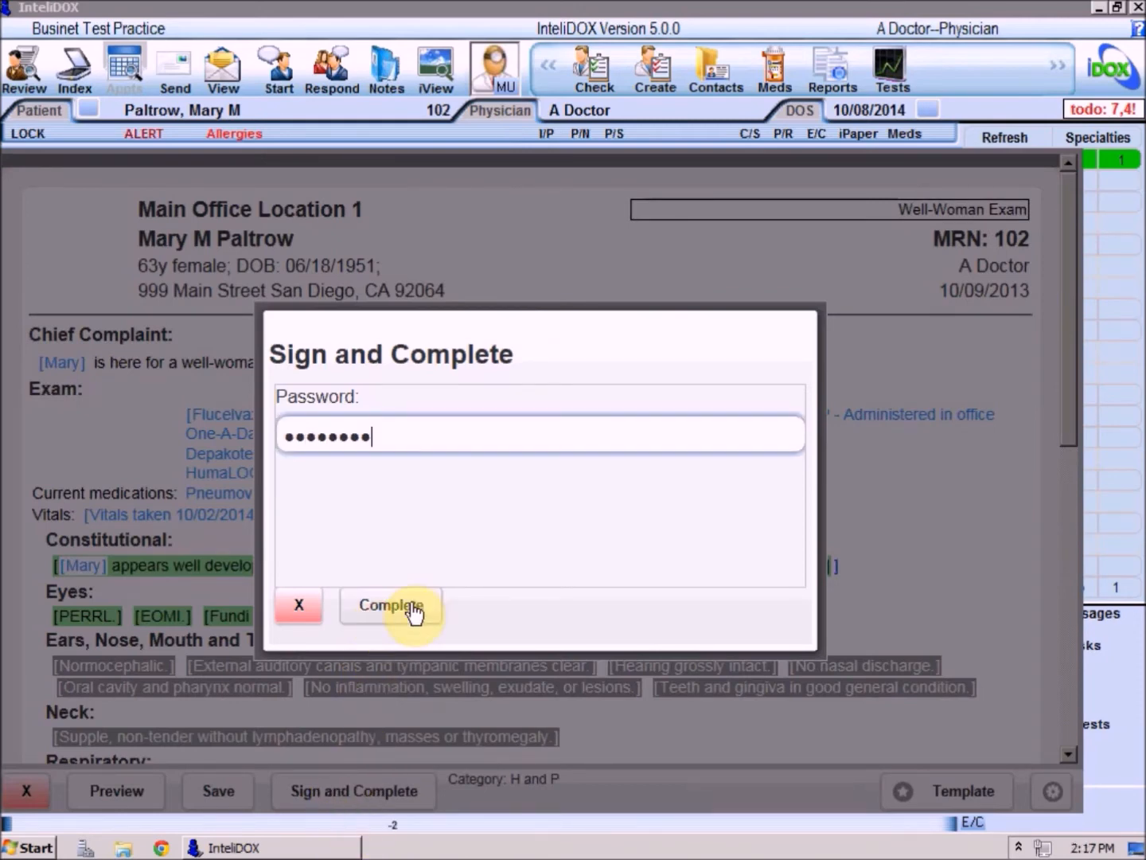
{"action": "left_click", "coordinate": [411, 606]}
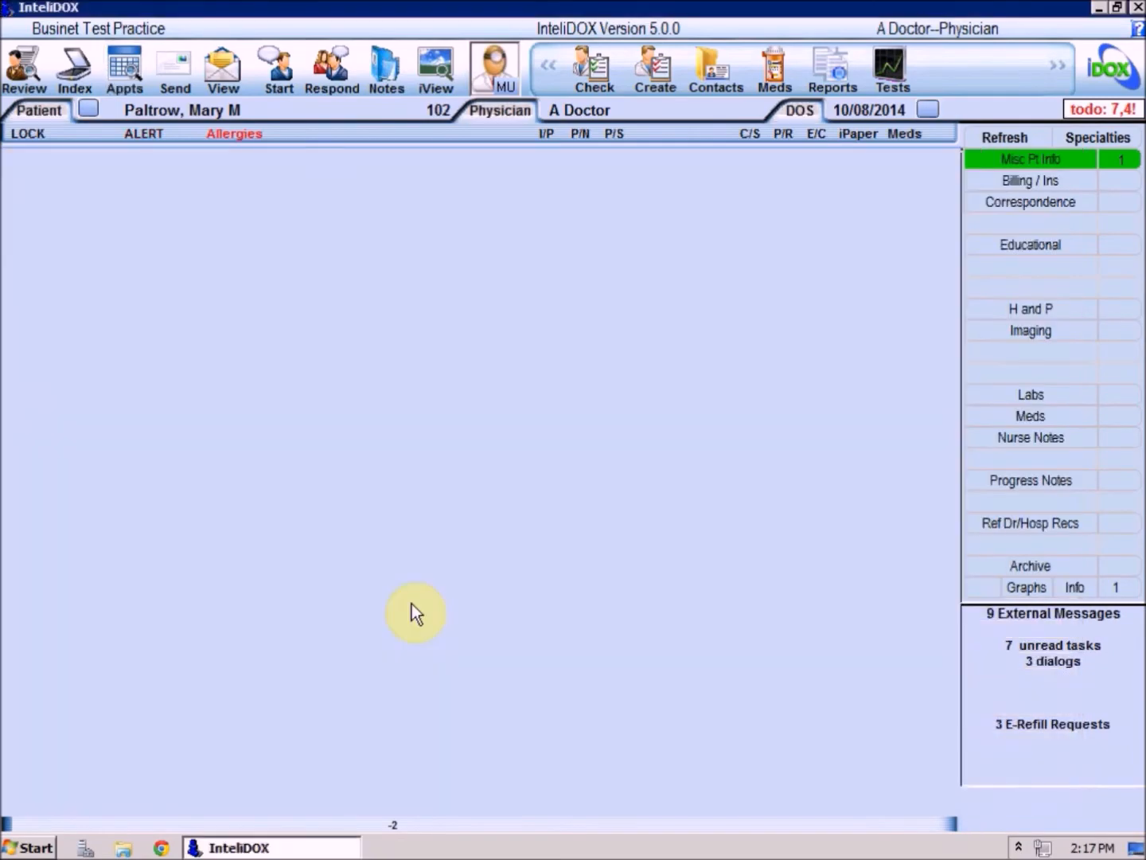
Refresh the patient's chart, view the signed Well-Woman Exam filed under H and P, and close it.
{"action": "left_click", "coordinate": [1019, 129]}
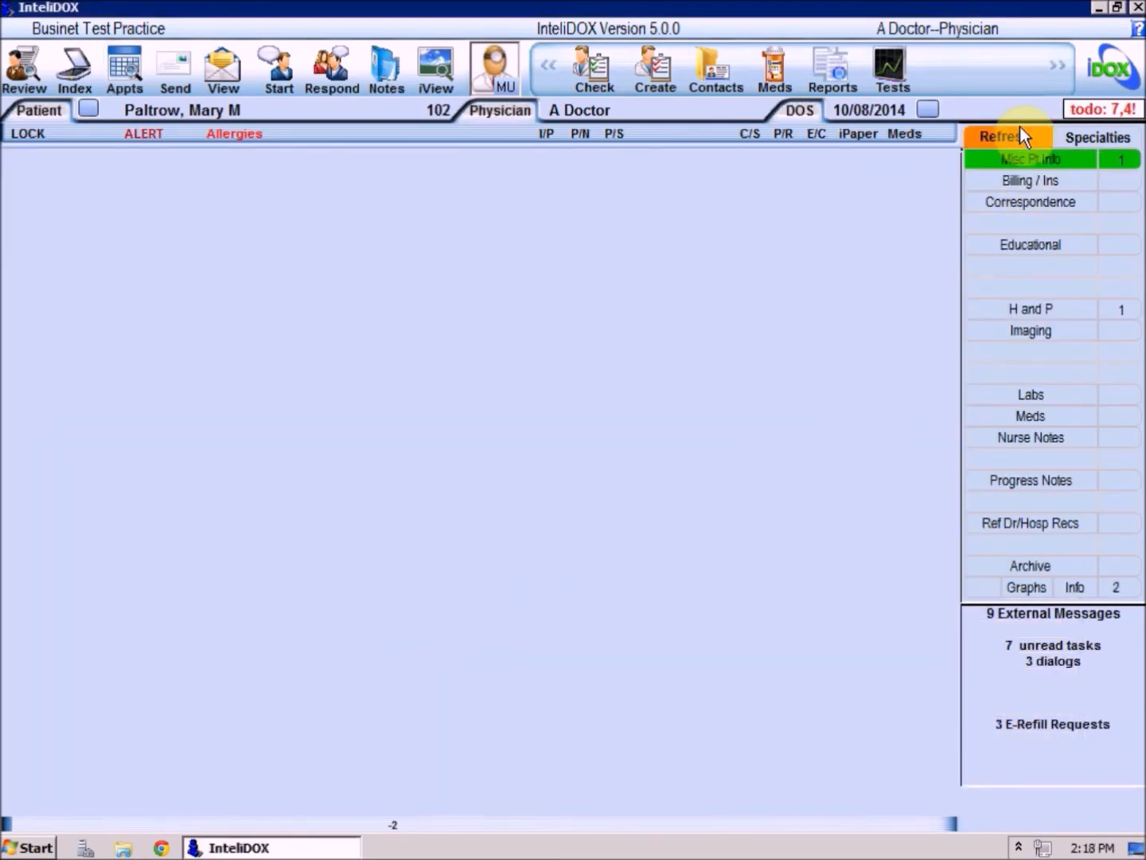
{"action": "left_click", "coordinate": [1128, 312]}
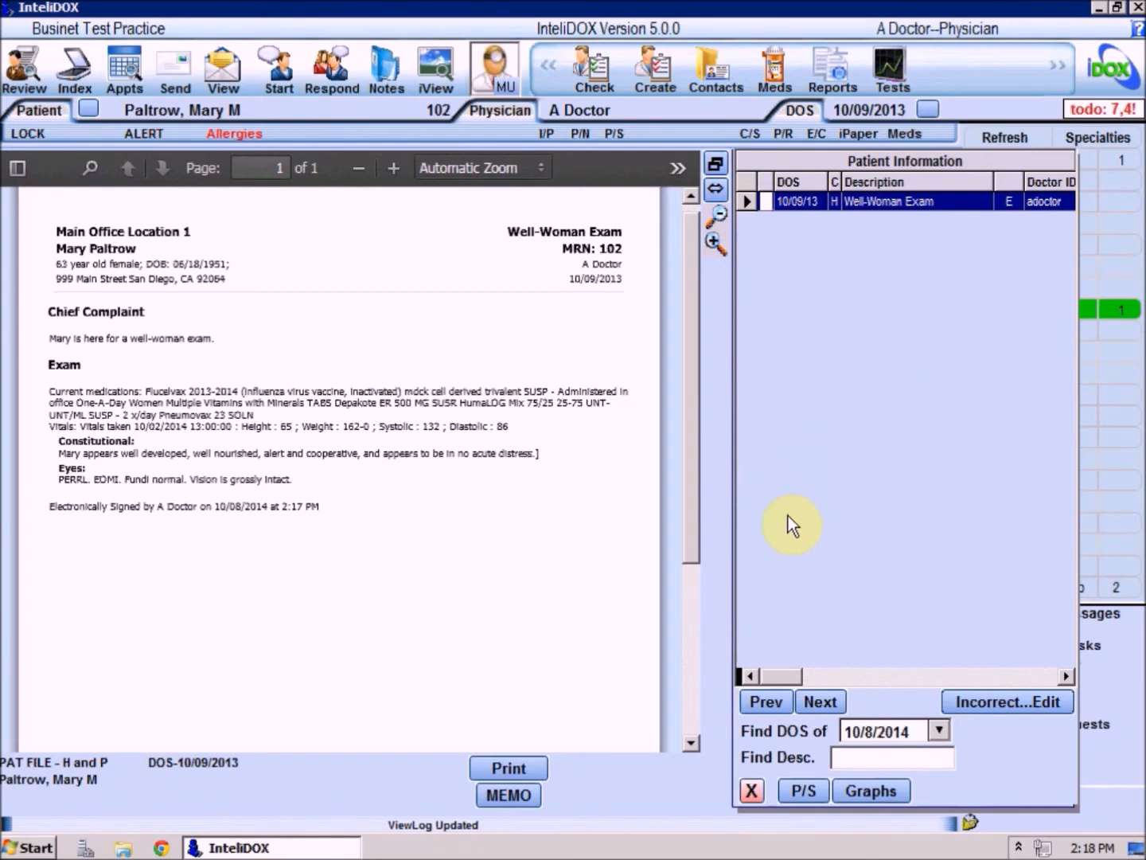
{"action": "left_click", "coordinate": [749, 791]}
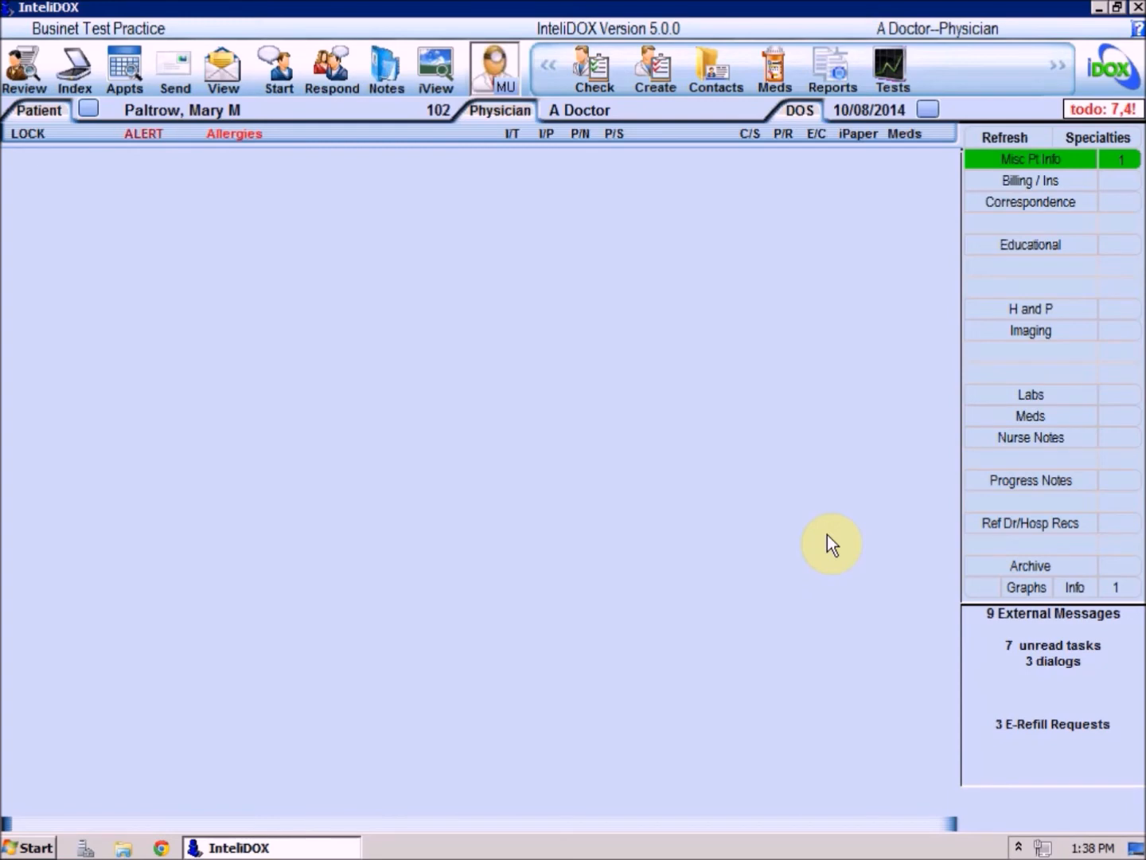
Open the physician's appointments, check out the patient with the 10/06 09:30 sore throat visit, and reload the list.
{"action": "left_click", "coordinate": [121, 72]}
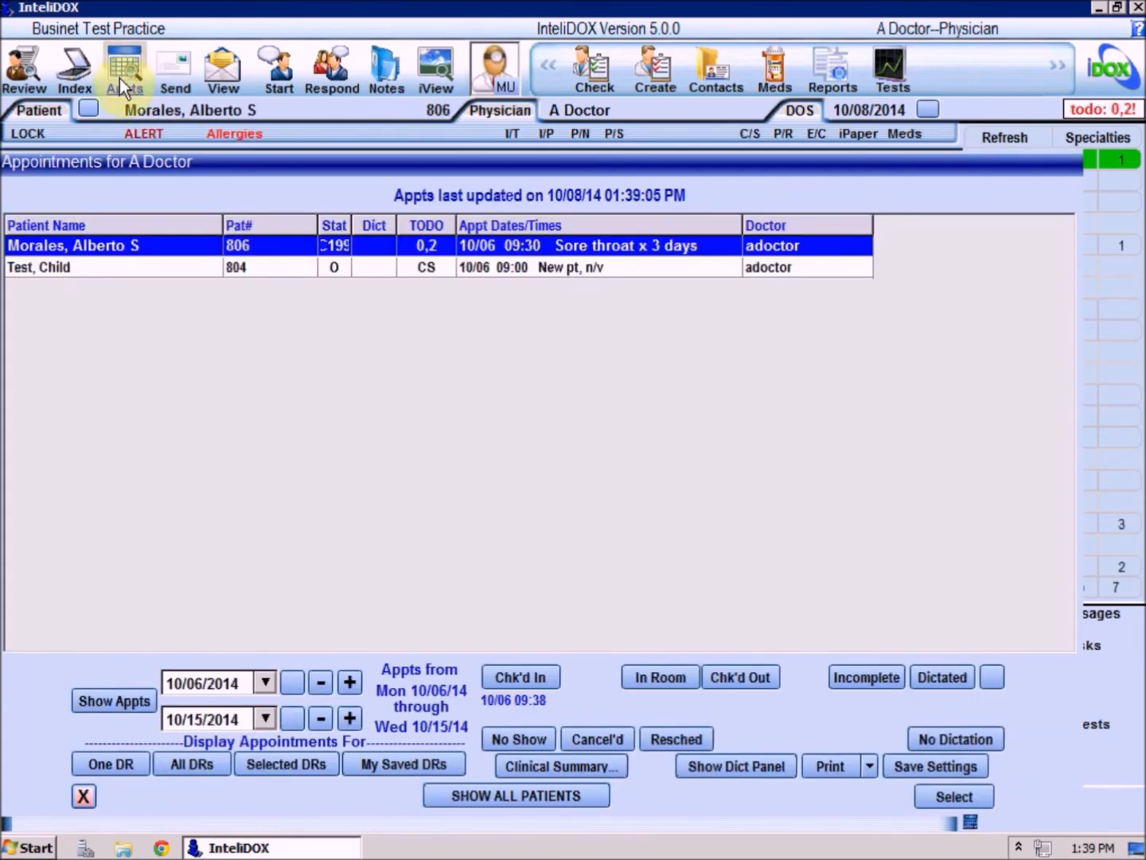
{"action": "left_click", "coordinate": [737, 676]}
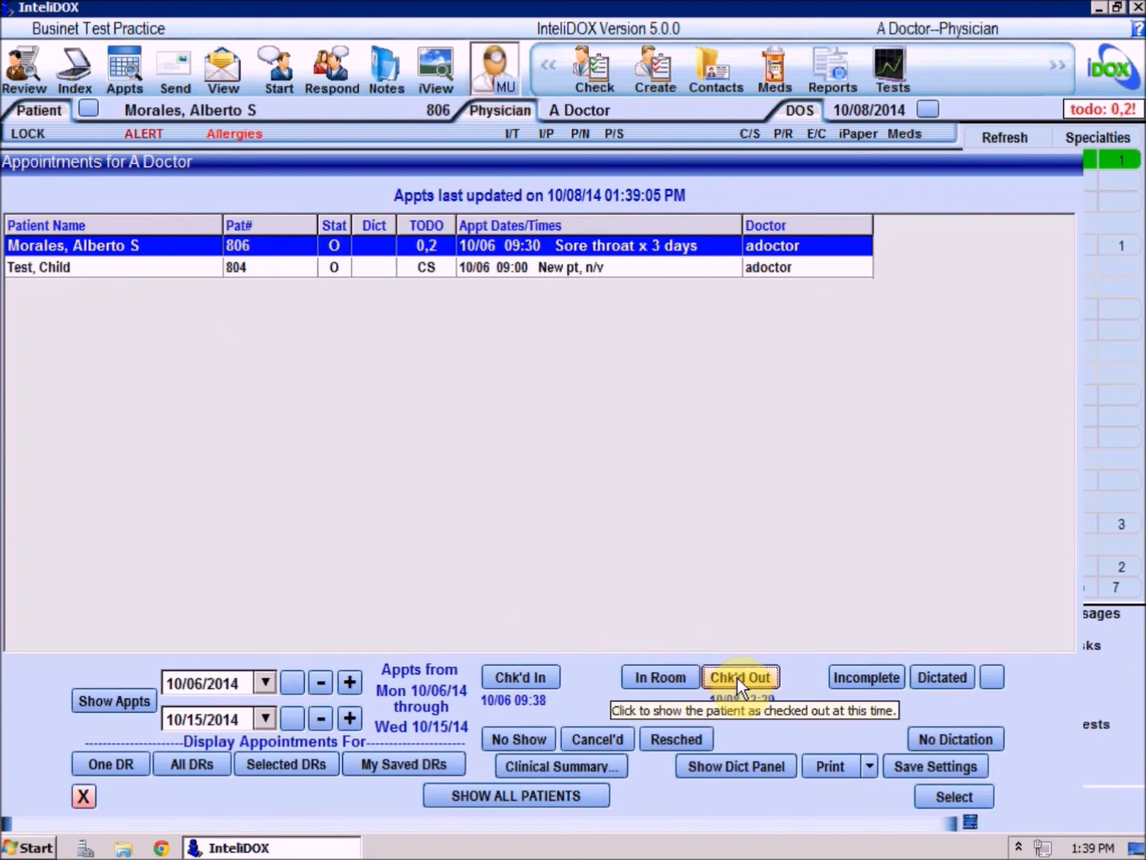
{"action": "left_click", "coordinate": [113, 701]}
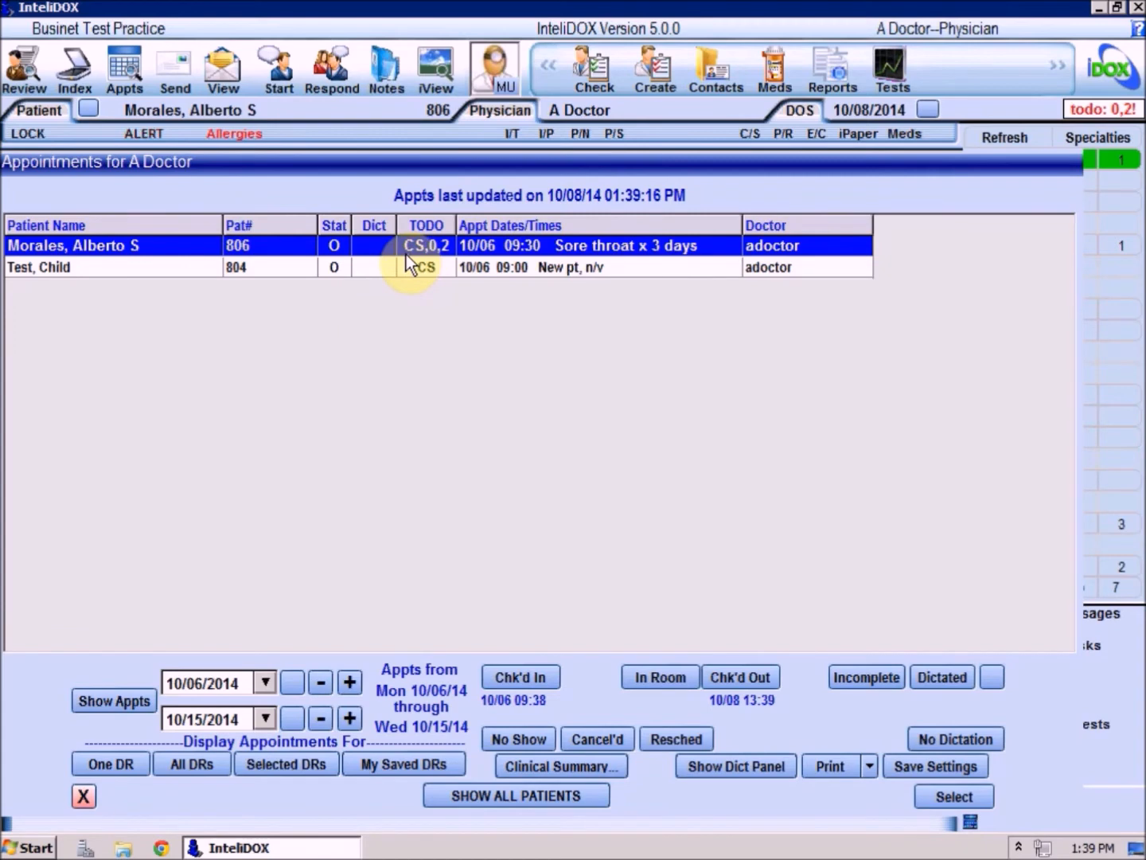
Start the visit's clinical summary, append ", low-grade fever" to the reason for visit, and set the visit code to 99214 : Office Visit, Detailed, est.
{"action": "left_click", "coordinate": [553, 766]}
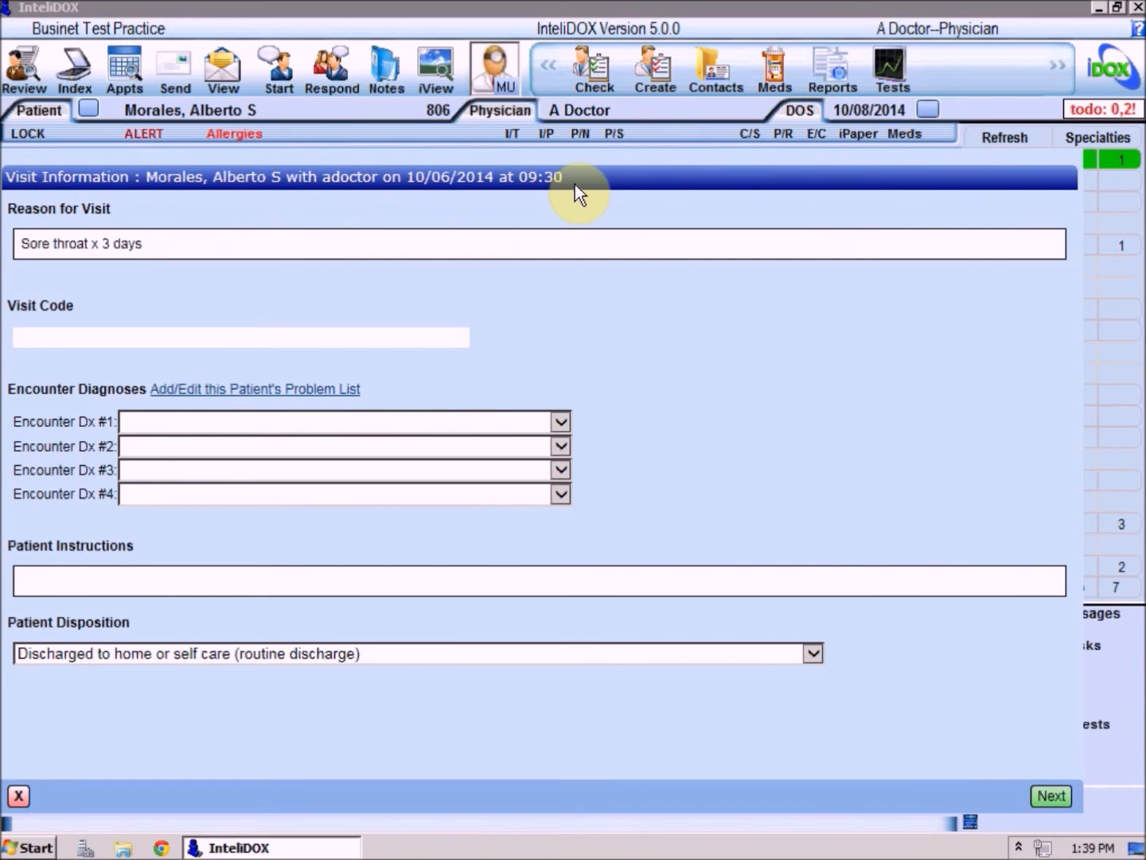
{"action": "left_click", "coordinate": [147, 254]}
{"action": "type", "text": ", low-grade fever"}
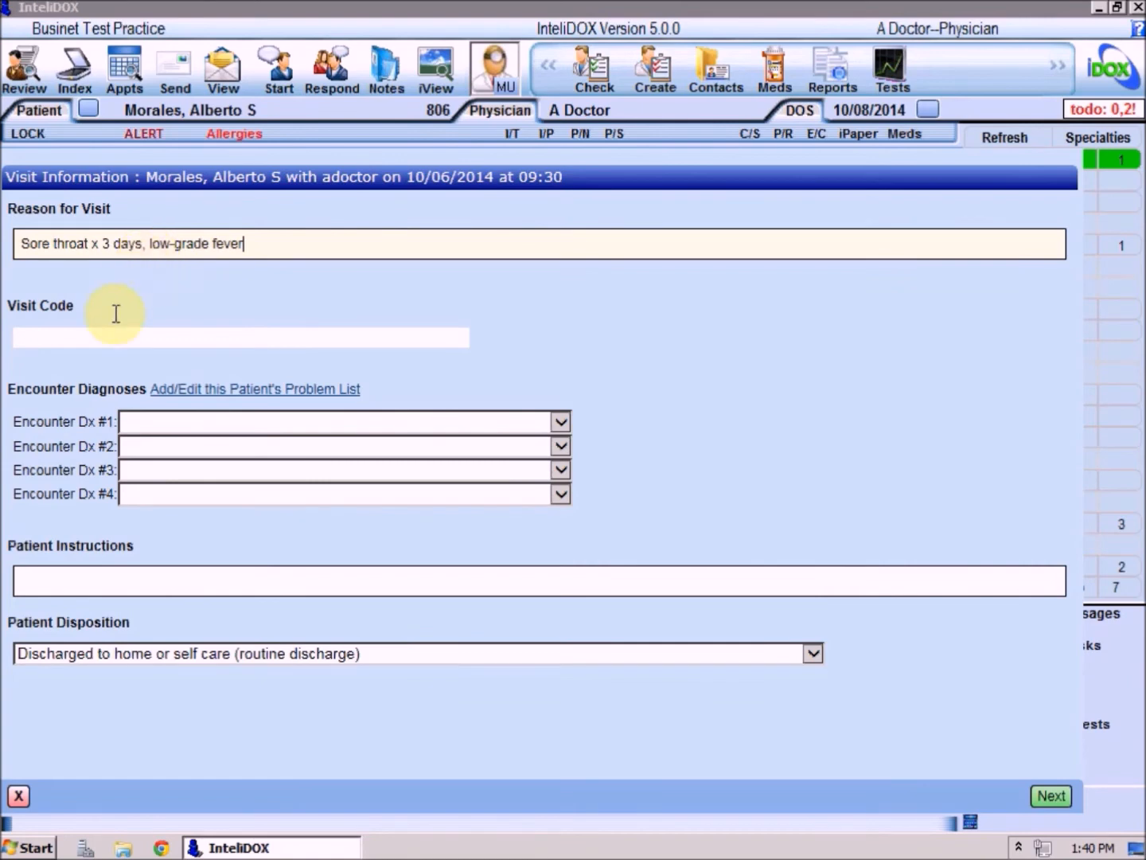
{"action": "left_click", "coordinate": [105, 339]}
{"action": "type", "text": "99214"}
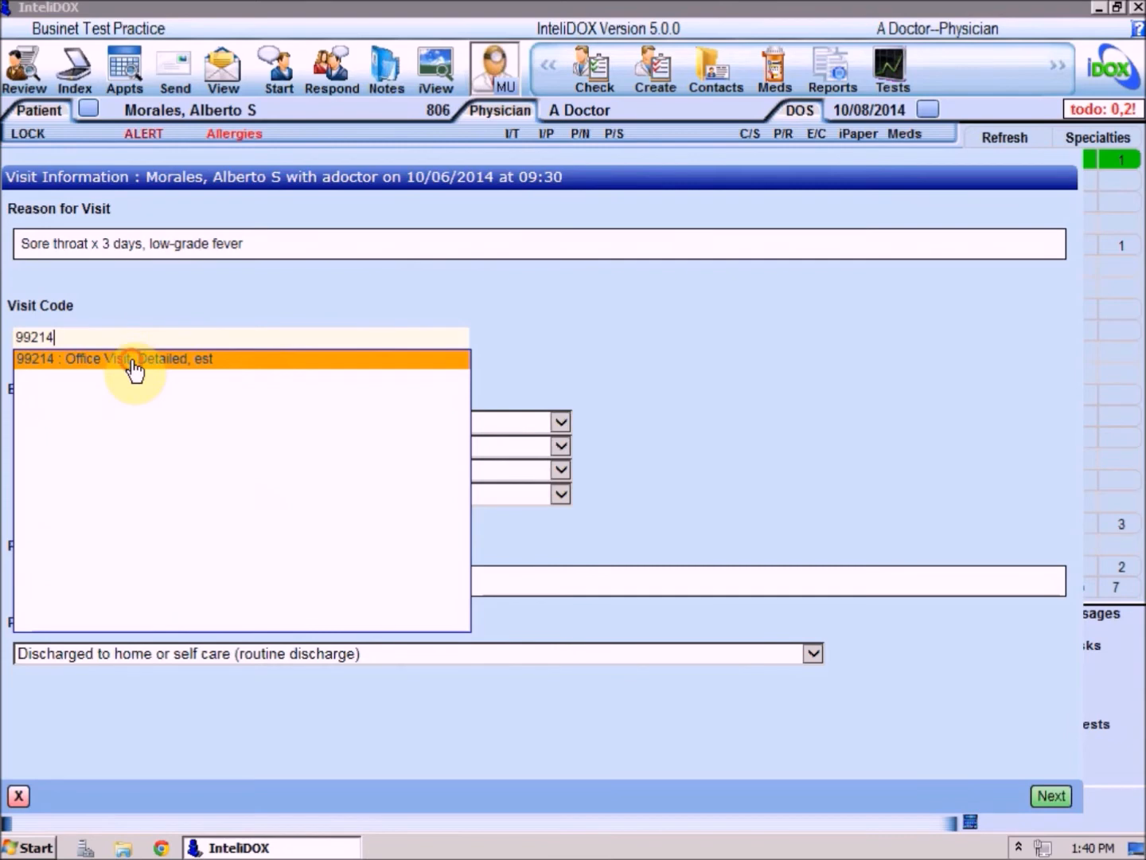
{"action": "left_click", "coordinate": [134, 365]}
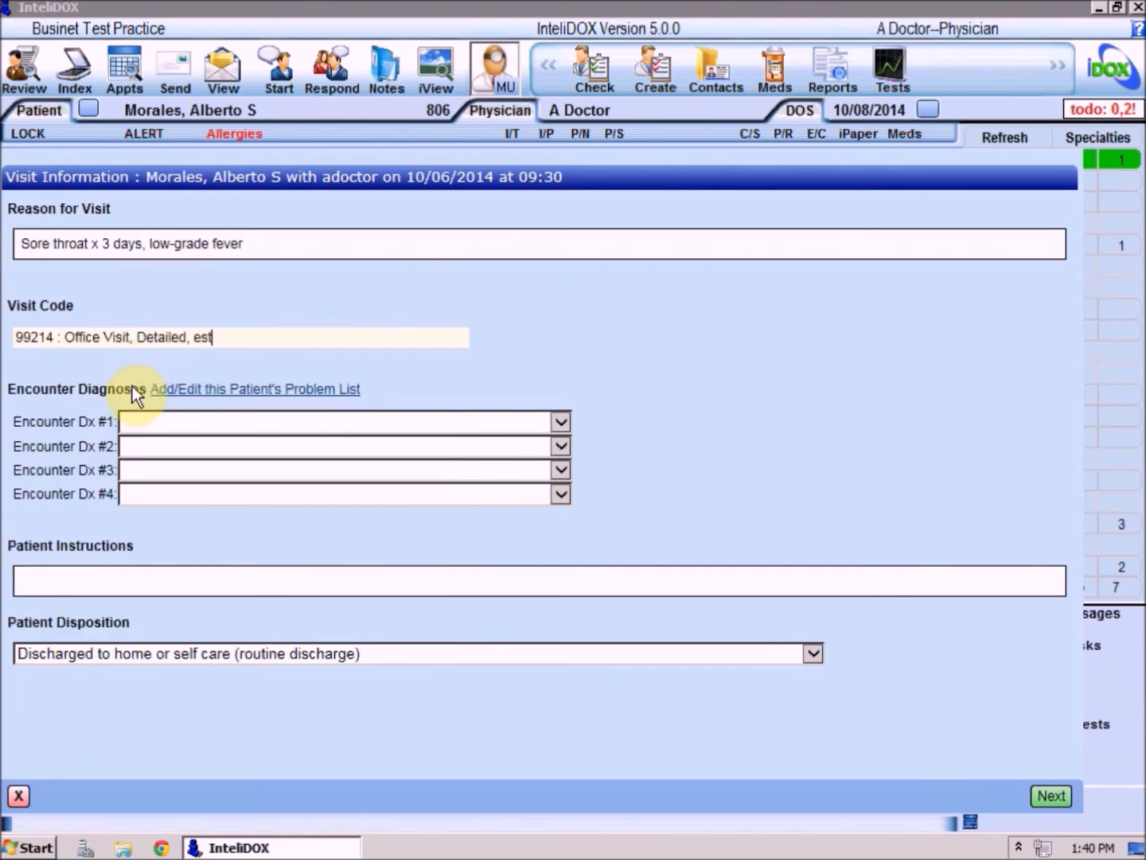
Set Encounter Dx #1 to Streptococcal sore throat, NOS (034.0) and Encounter Dx #2 to Asthma (493.90).
{"action": "left_click", "coordinate": [561, 421]}
{"action": "left_click", "coordinate": [414, 463]}
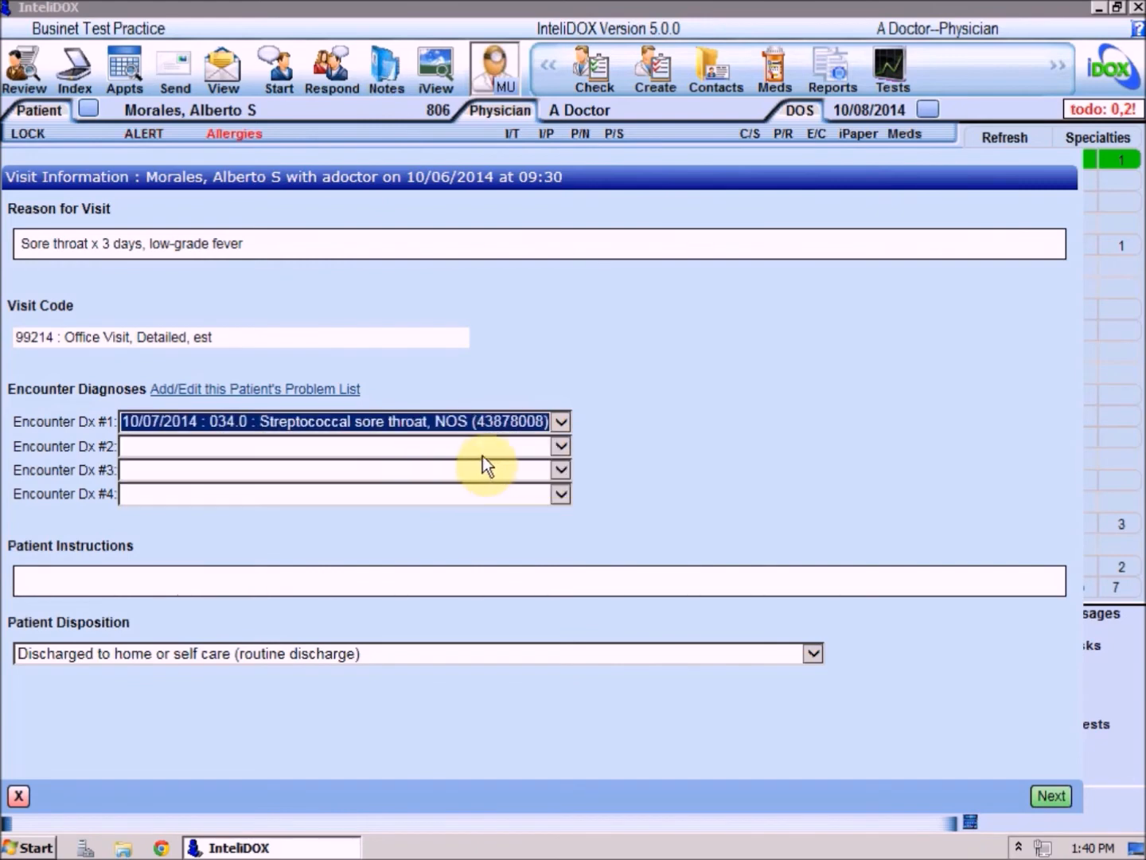
{"action": "left_click", "coordinate": [560, 446]}
{"action": "left_click", "coordinate": [336, 519]}
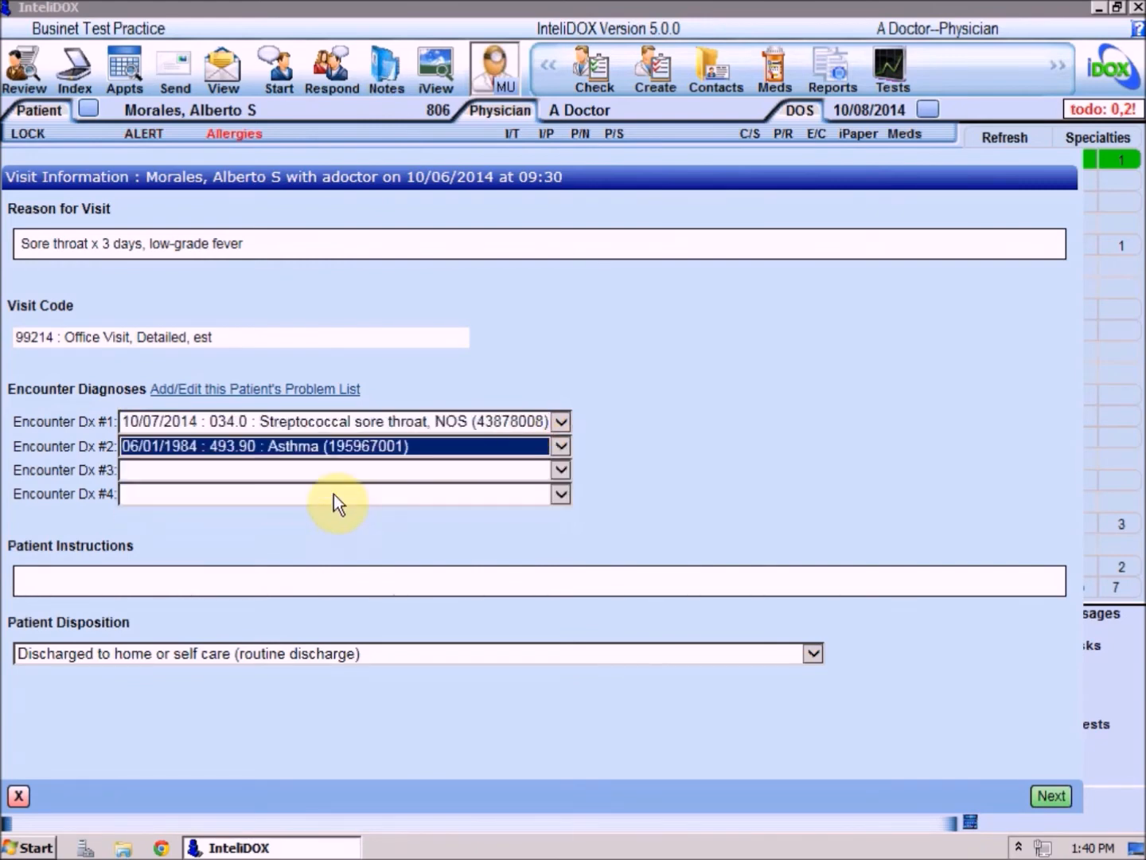
{"action": "left_click", "coordinate": [314, 390]}
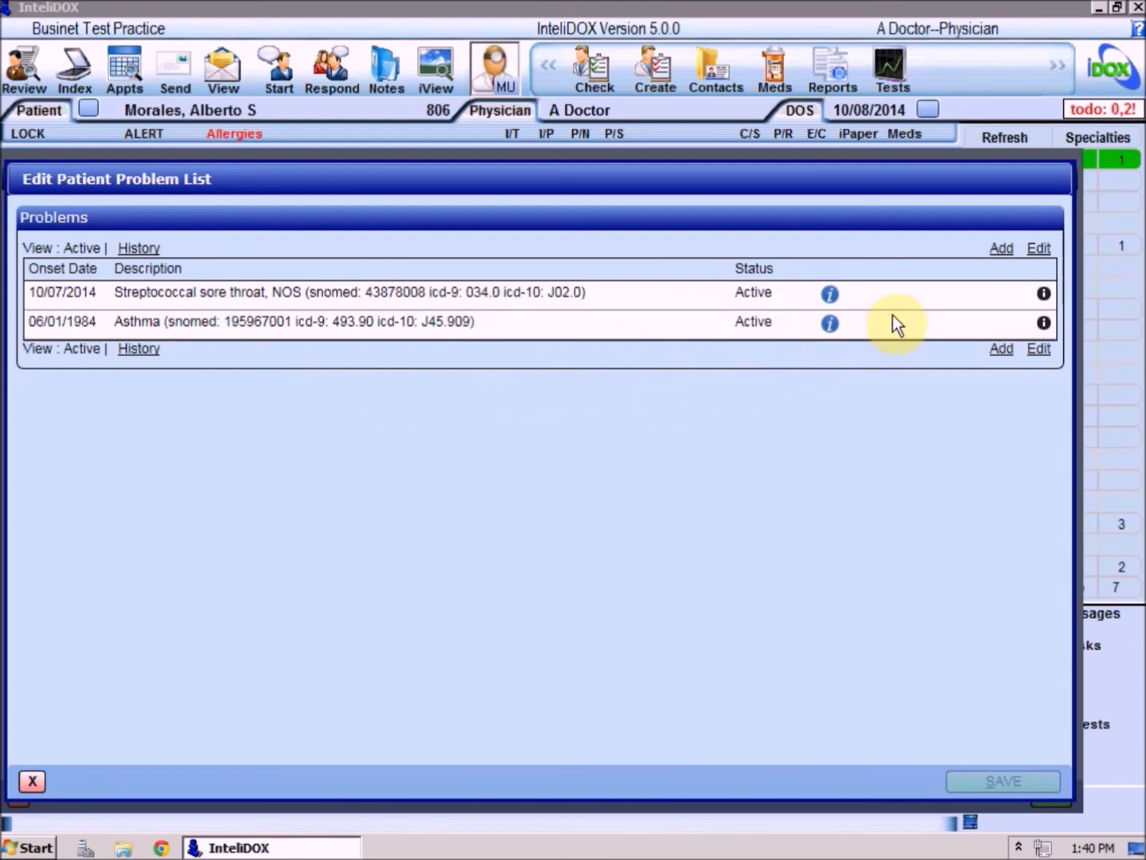
{"action": "left_click", "coordinate": [1001, 248]}
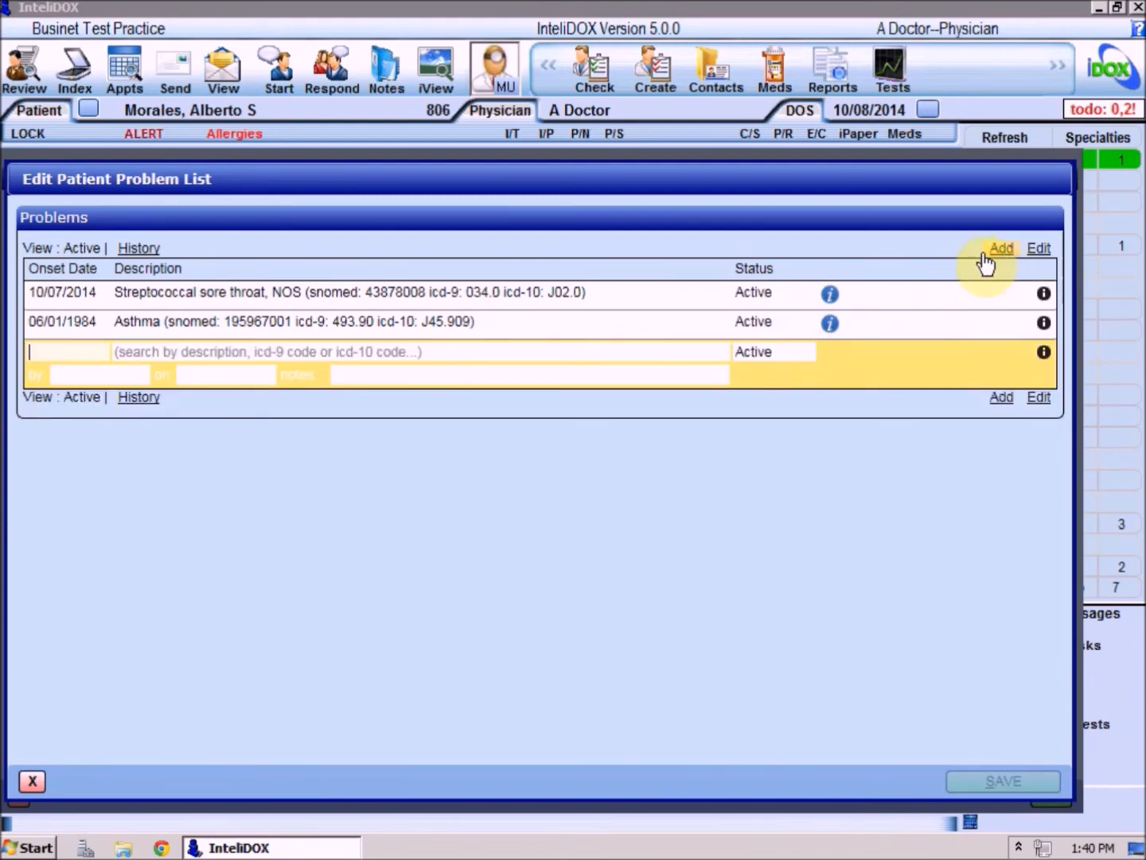
{"action": "left_click", "coordinate": [36, 784]}
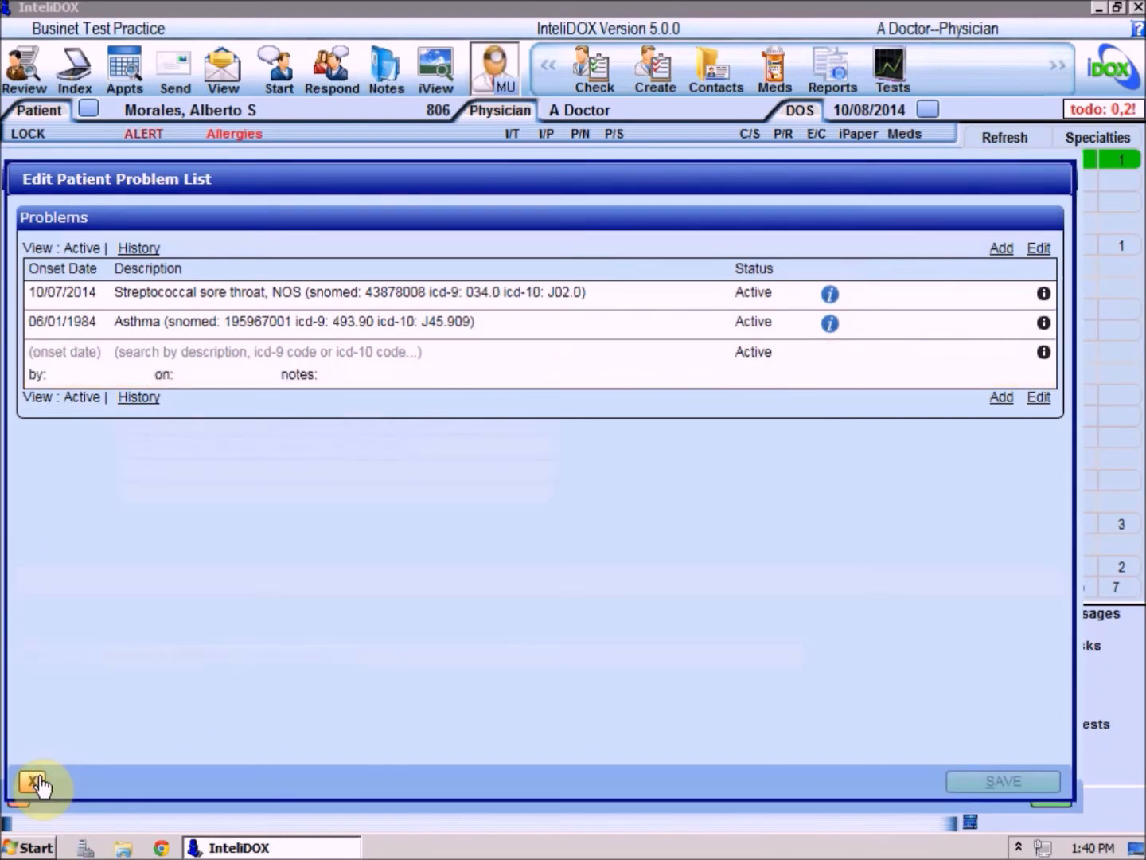
Enter the patient instructions "See handout; call if no relief in 2 days".
{"action": "left_click", "coordinate": [76, 581]}
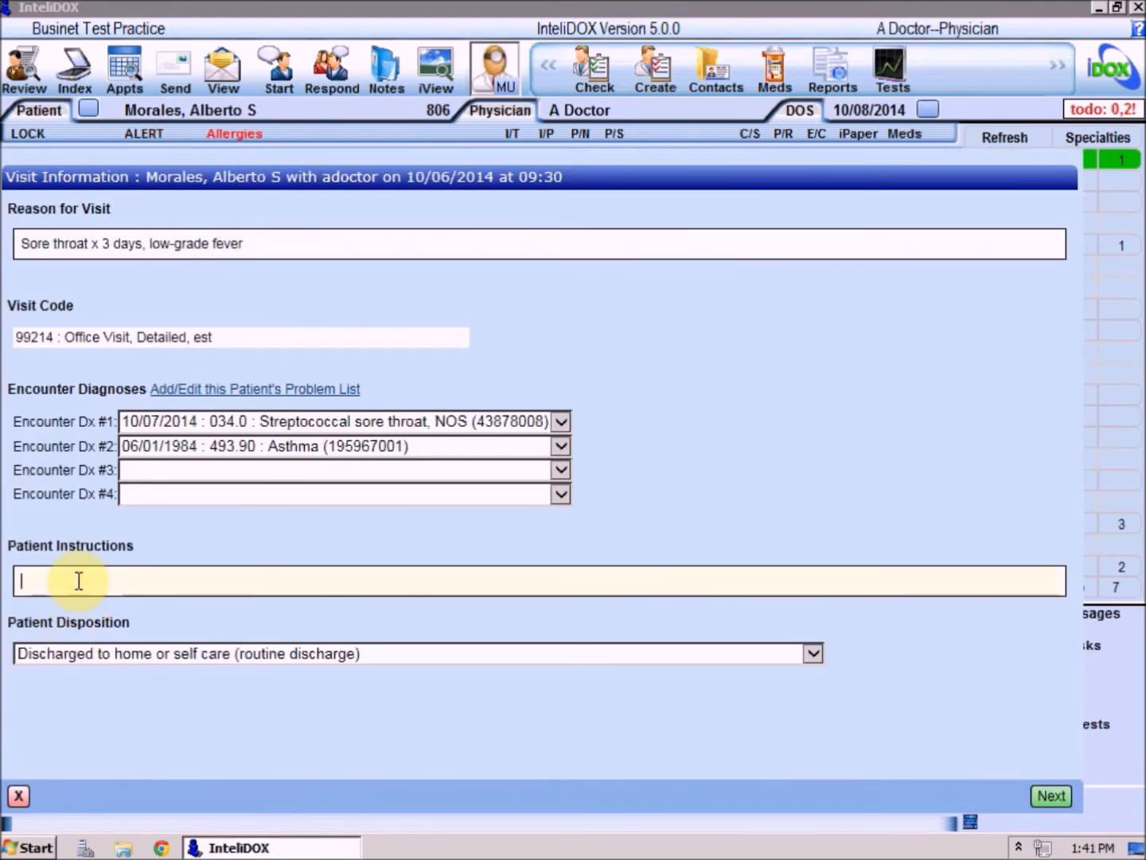
{"action": "type", "text": "See handout; call if no reli"}
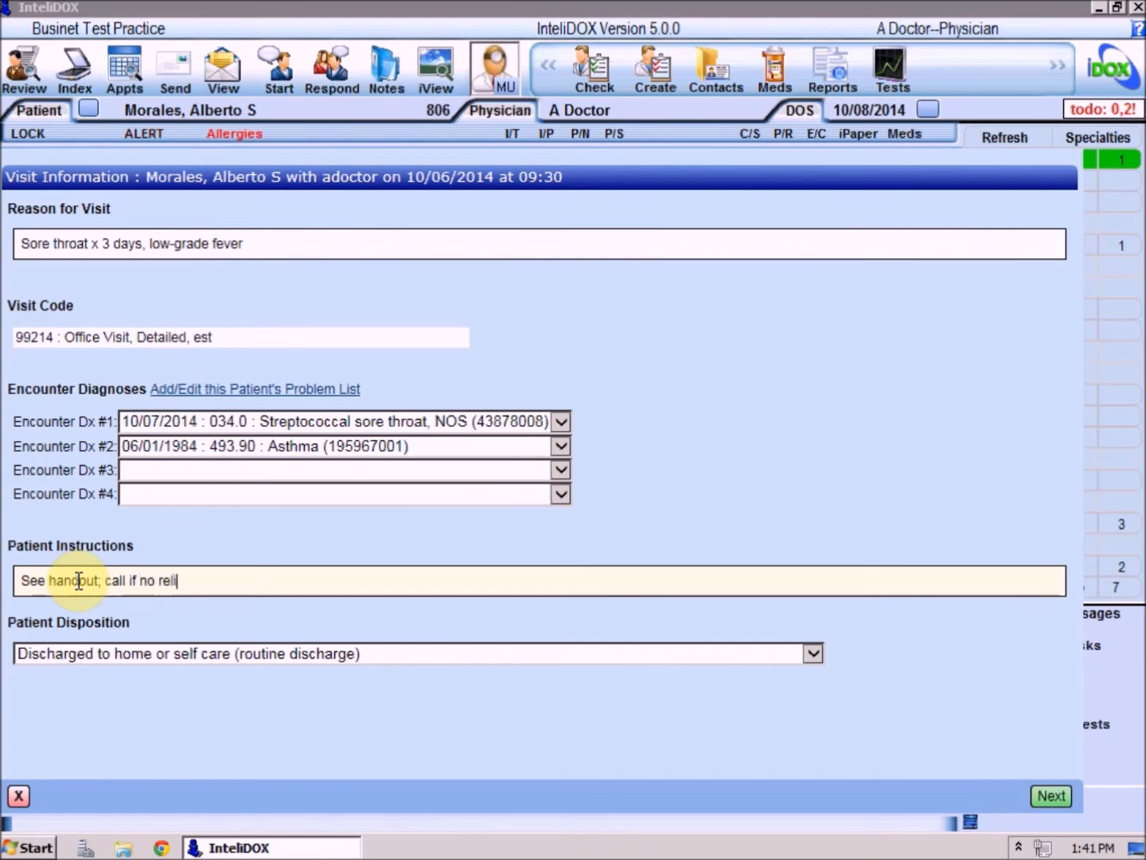
{"action": "type", "text": "ef in 2 days"}
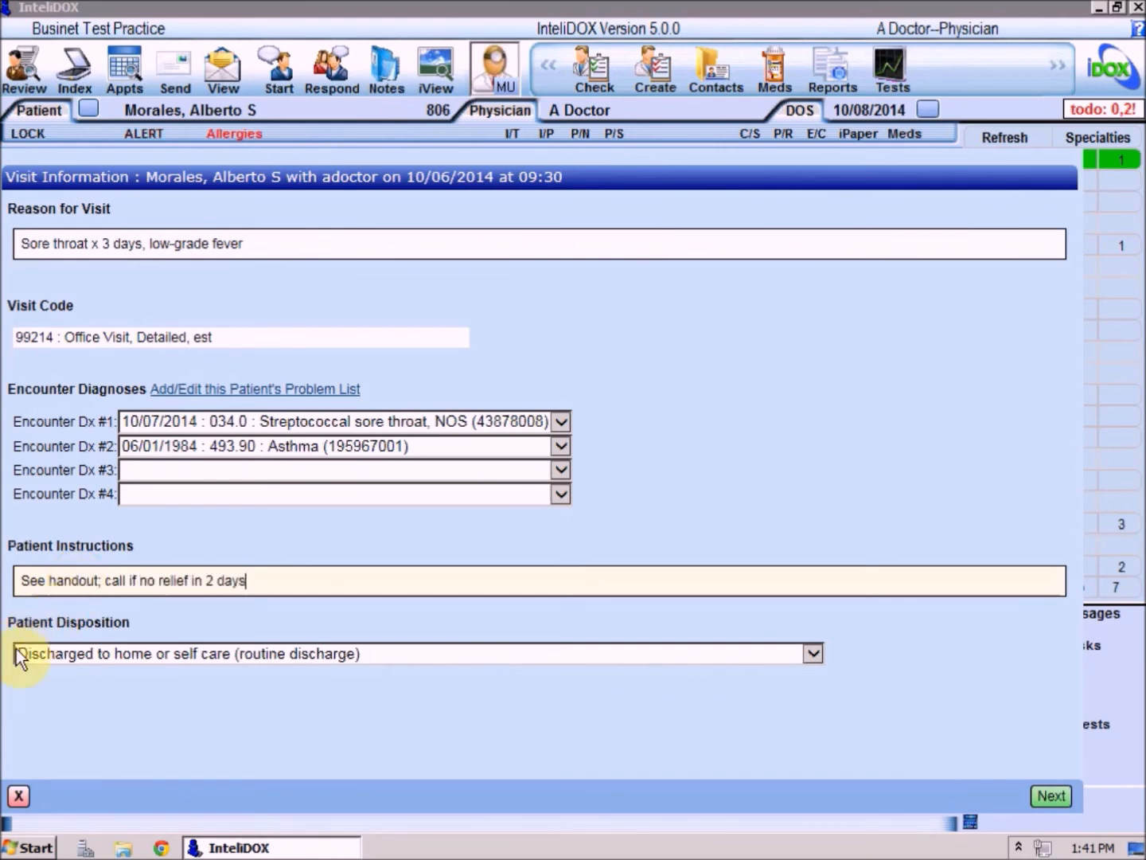
Select the disposition "Discharged to home or self care (routine discharge)" and generate the clinical visit summary.
{"action": "left_click", "coordinate": [813, 655]}
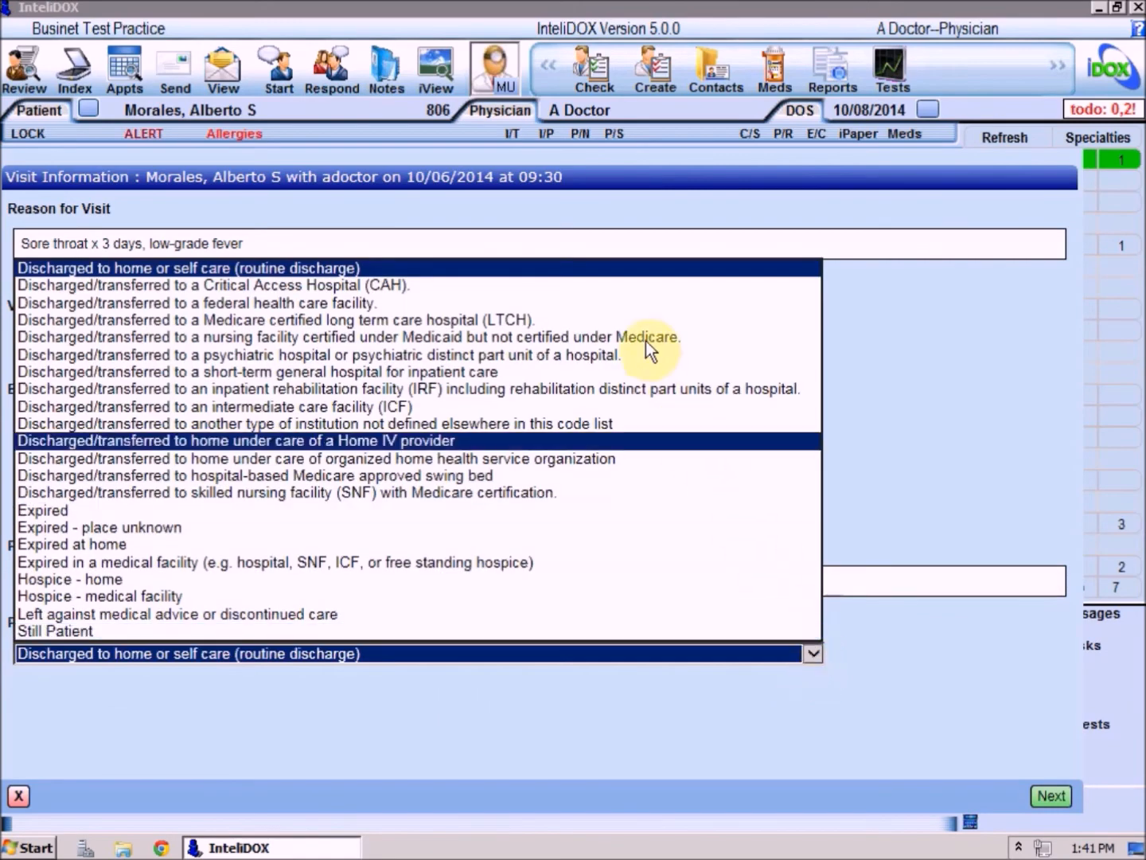
{"action": "left_click", "coordinate": [637, 268]}
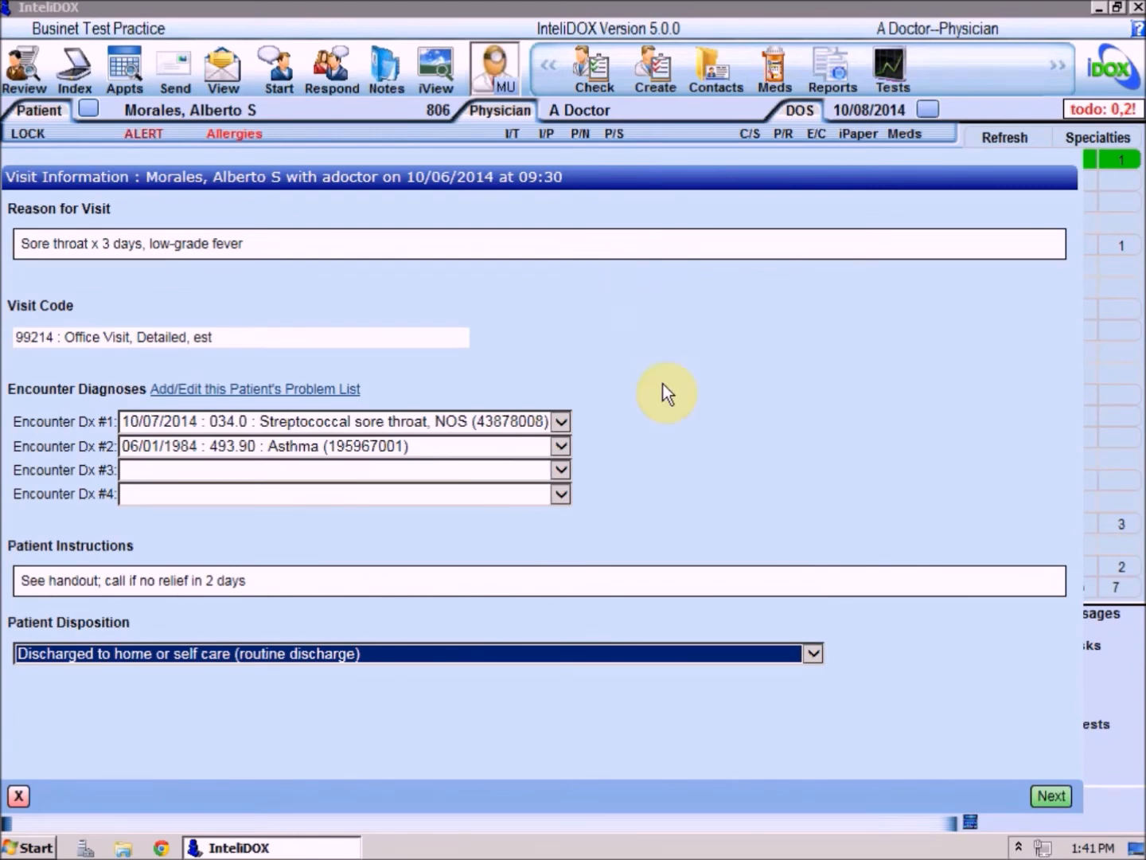
{"action": "left_click", "coordinate": [1050, 797]}
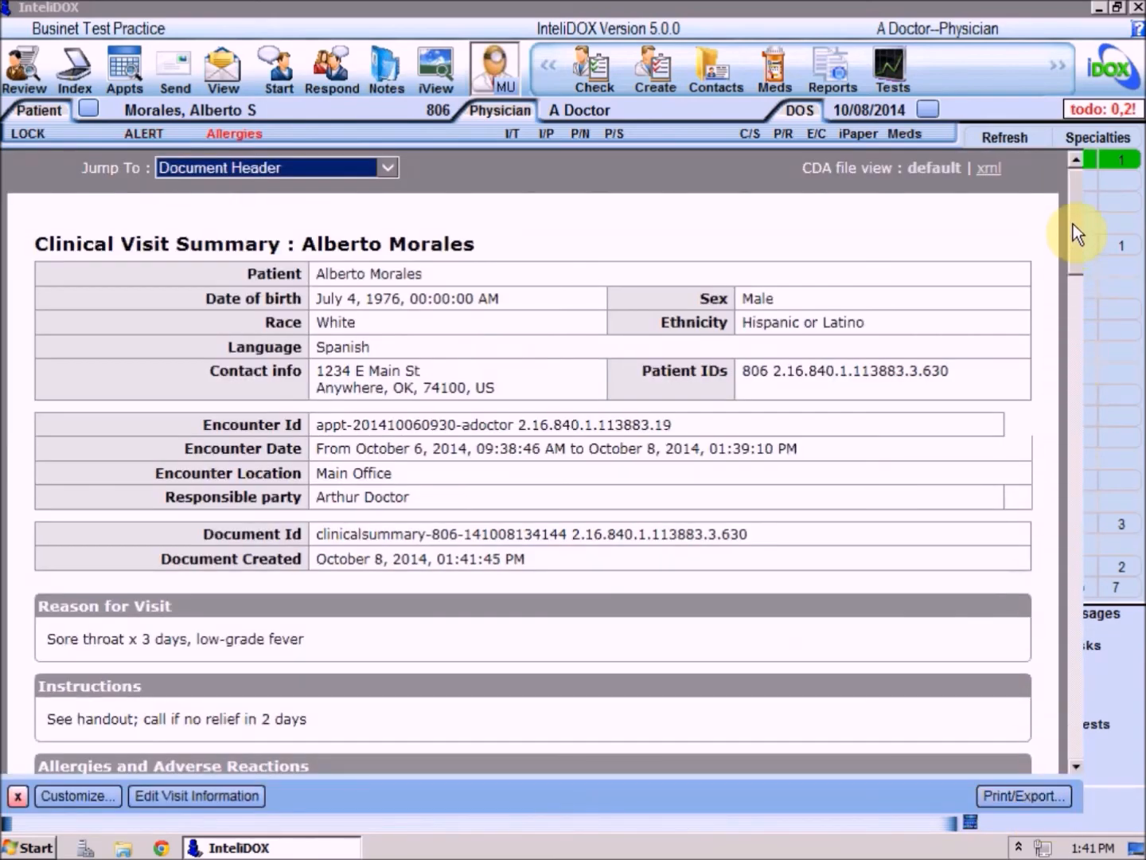
Review the clinical visit summary down to the plan of care, then reopen the visit information and save it without edits.
{"action": "left_click_drag", "start_coordinate": [1073, 203], "coordinate": [1073, 444]}
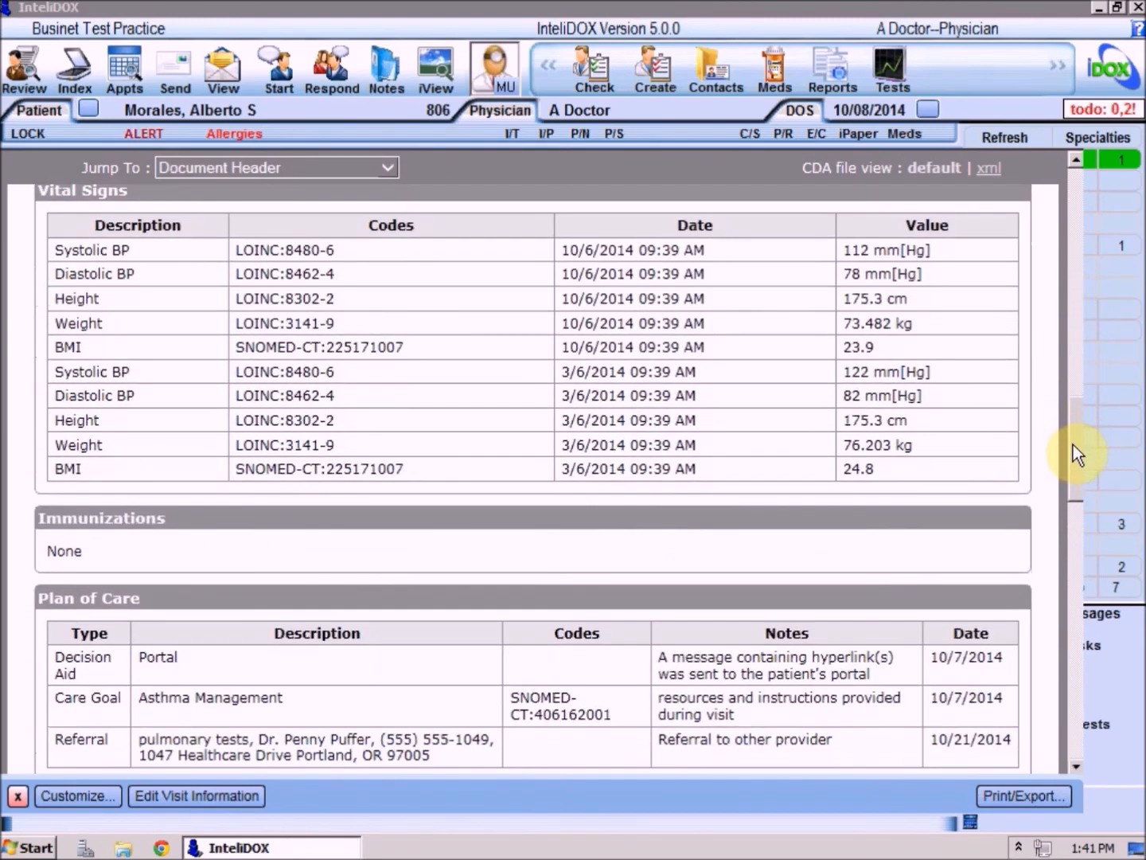
{"action": "left_click", "coordinate": [192, 796]}
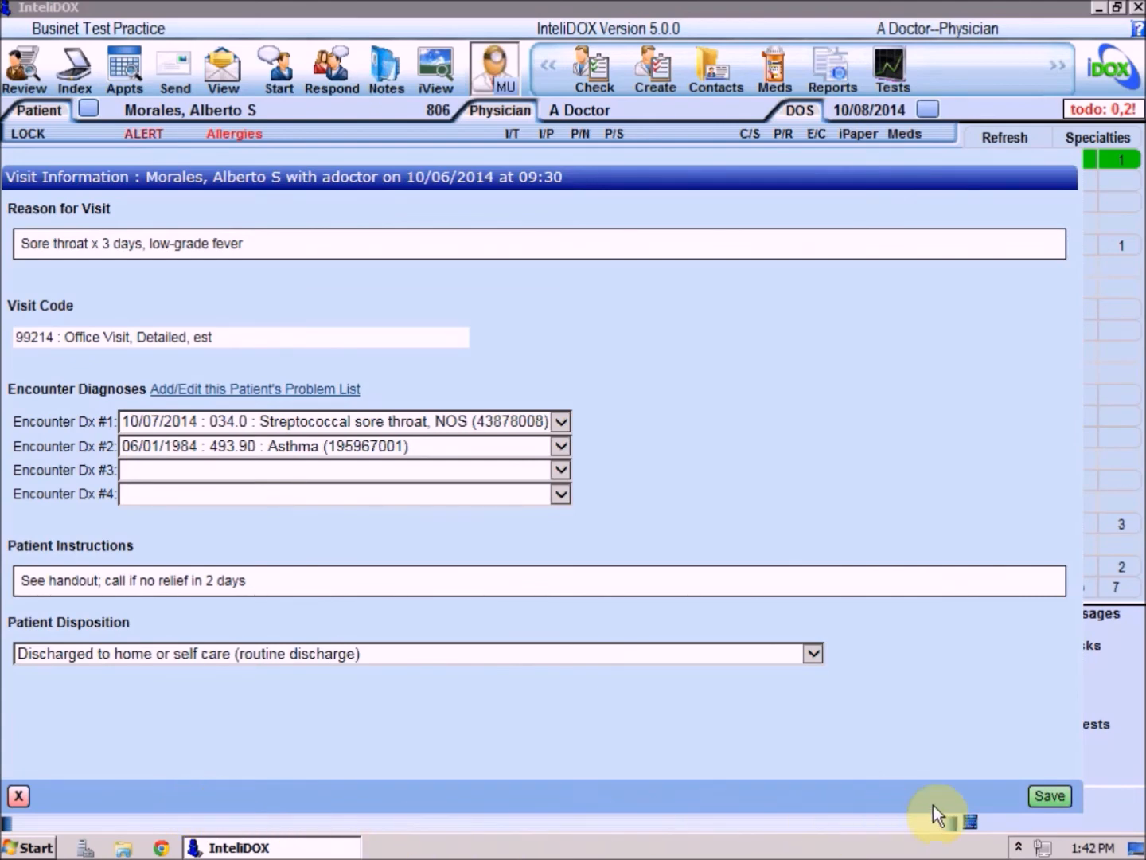
{"action": "left_click", "coordinate": [1040, 796]}
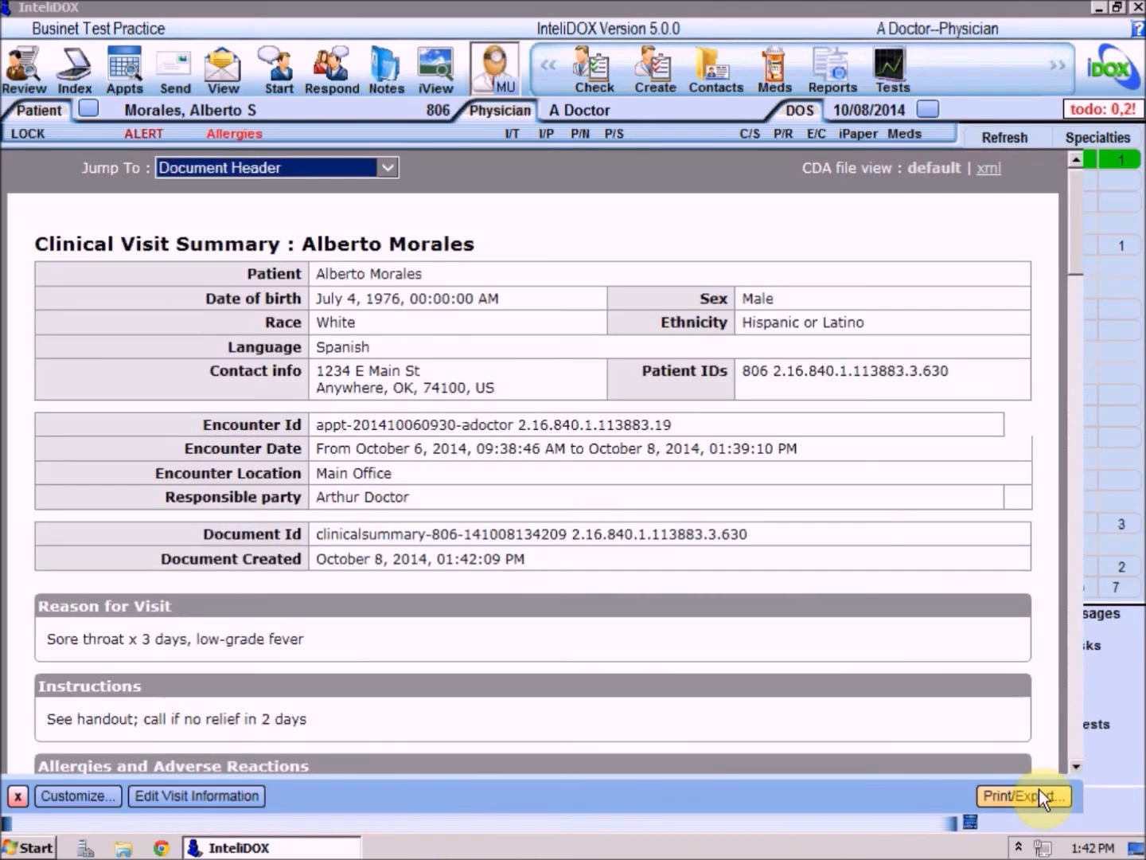
Look through the rest of the clinical visit summary and jump to its Diagnostic Results section.
{"action": "left_click", "coordinate": [1071, 693]}
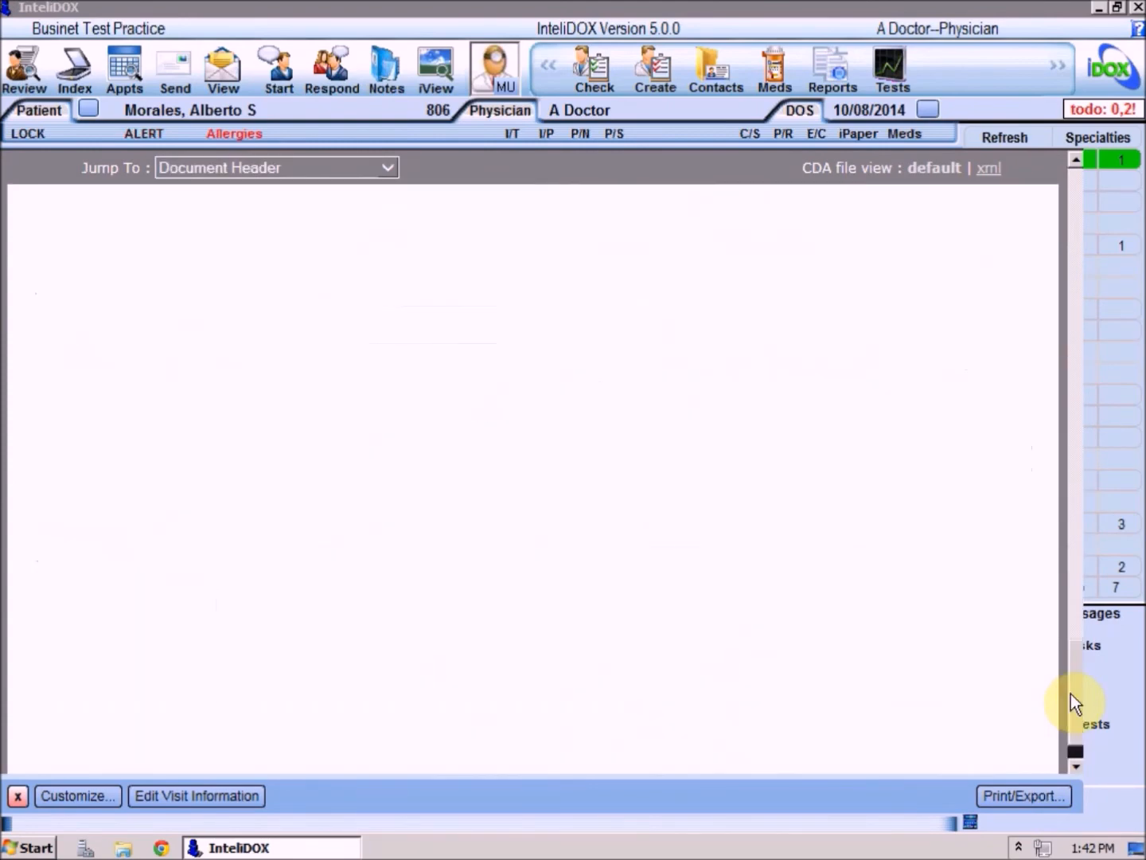
{"action": "left_click", "coordinate": [1070, 395]}
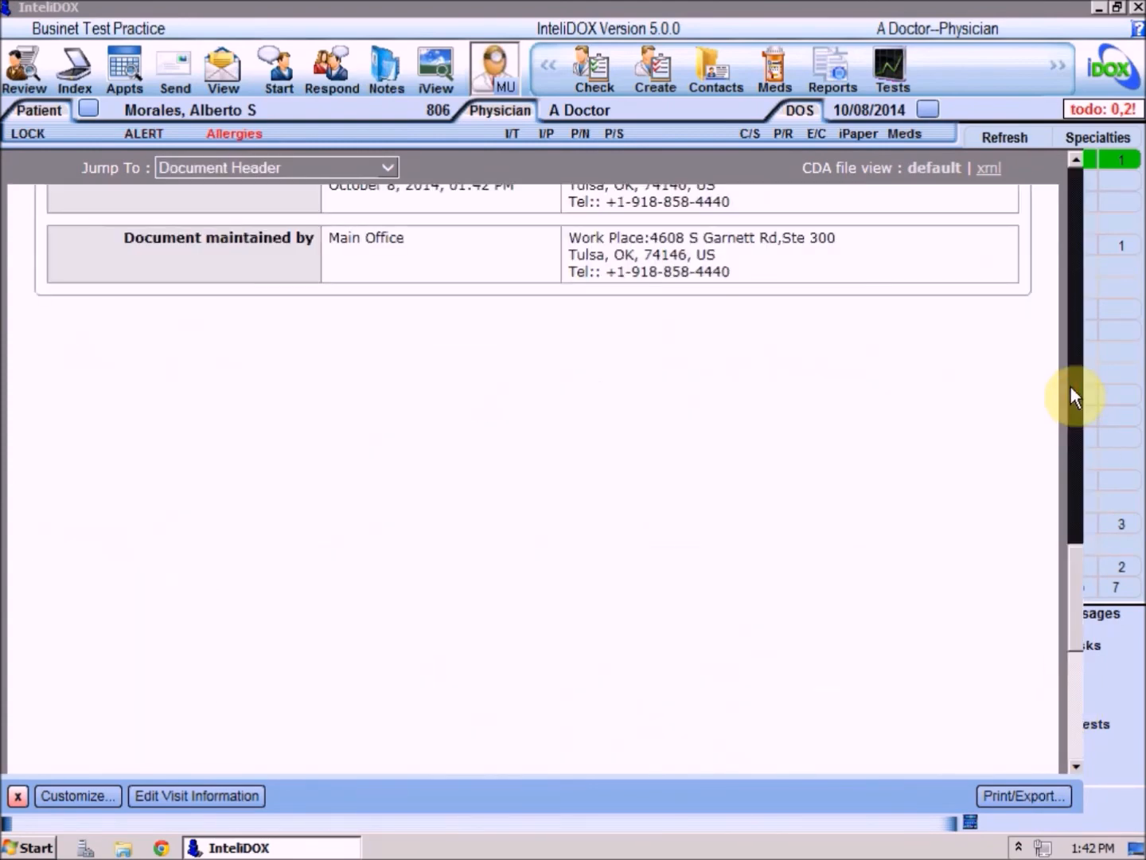
{"action": "left_click", "coordinate": [386, 165]}
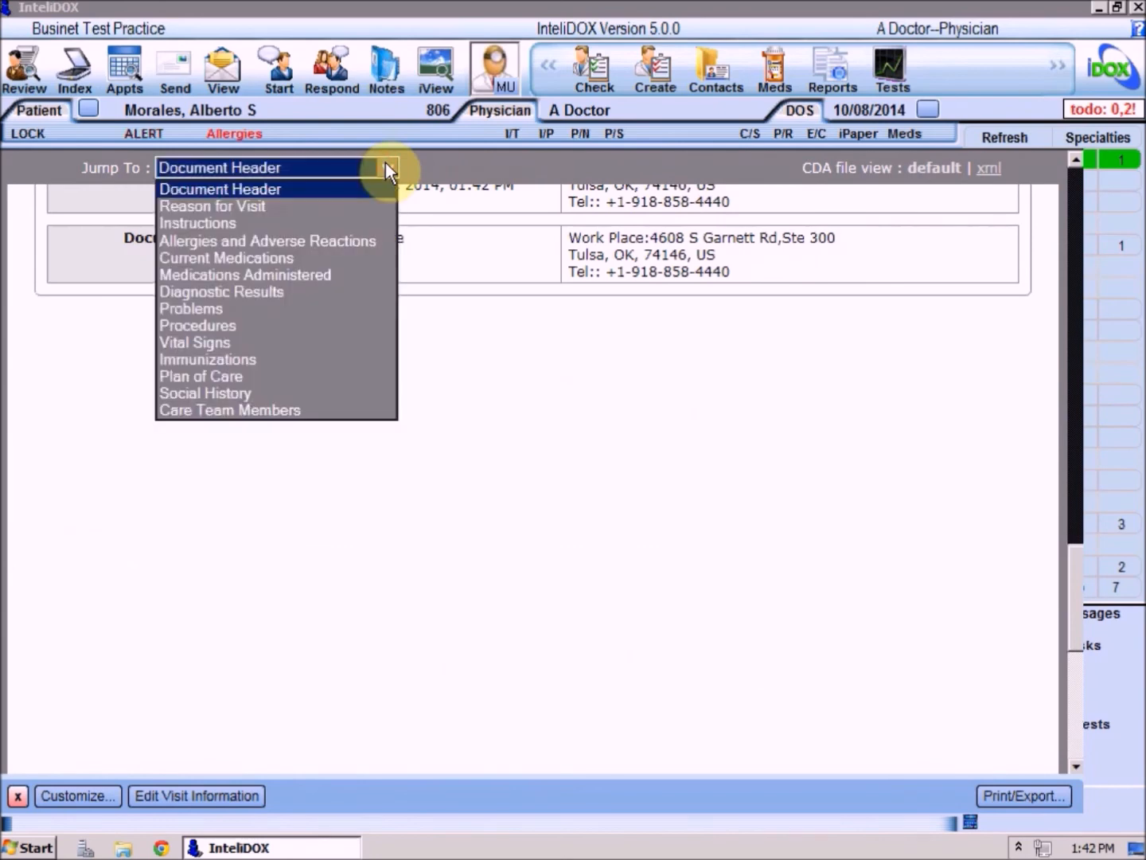
{"action": "left_click", "coordinate": [285, 293]}
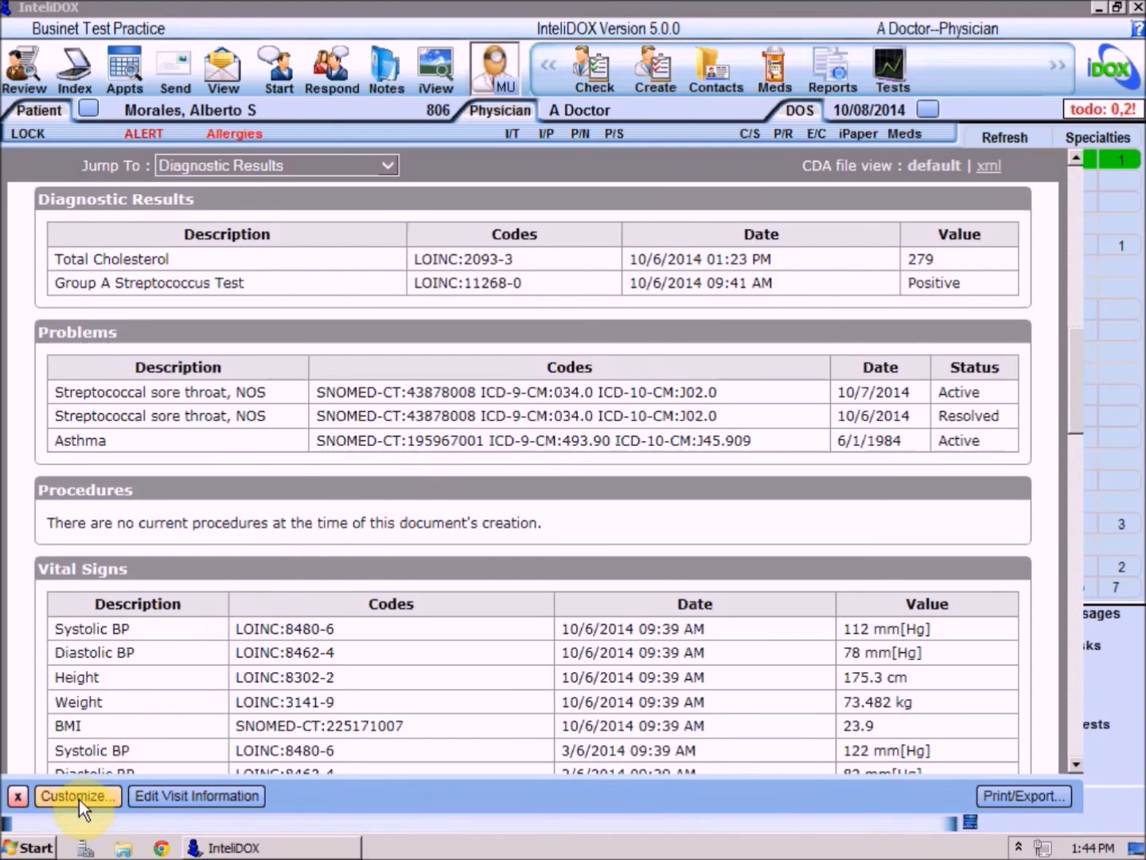
Customize the clinical visit summary to exclude the Diagnostic Results section.
{"action": "left_click", "coordinate": [78, 799]}
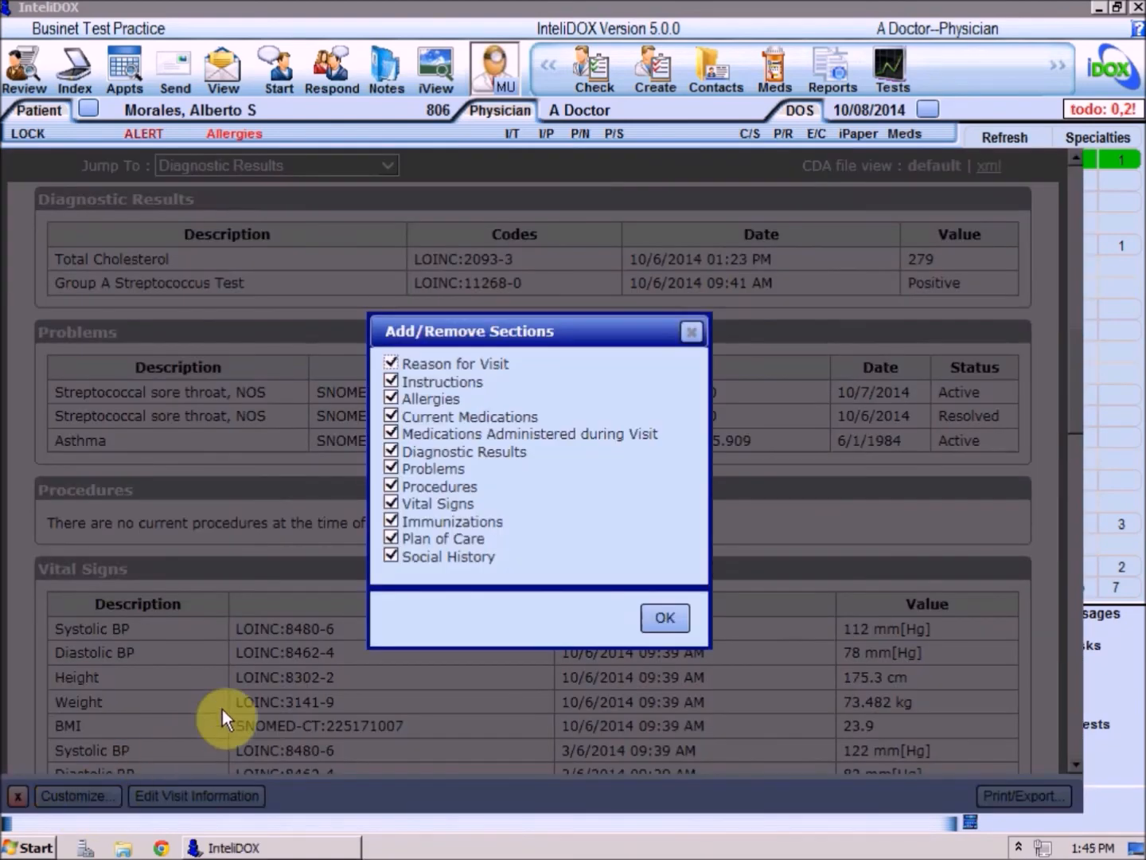
{"action": "left_click", "coordinate": [391, 452]}
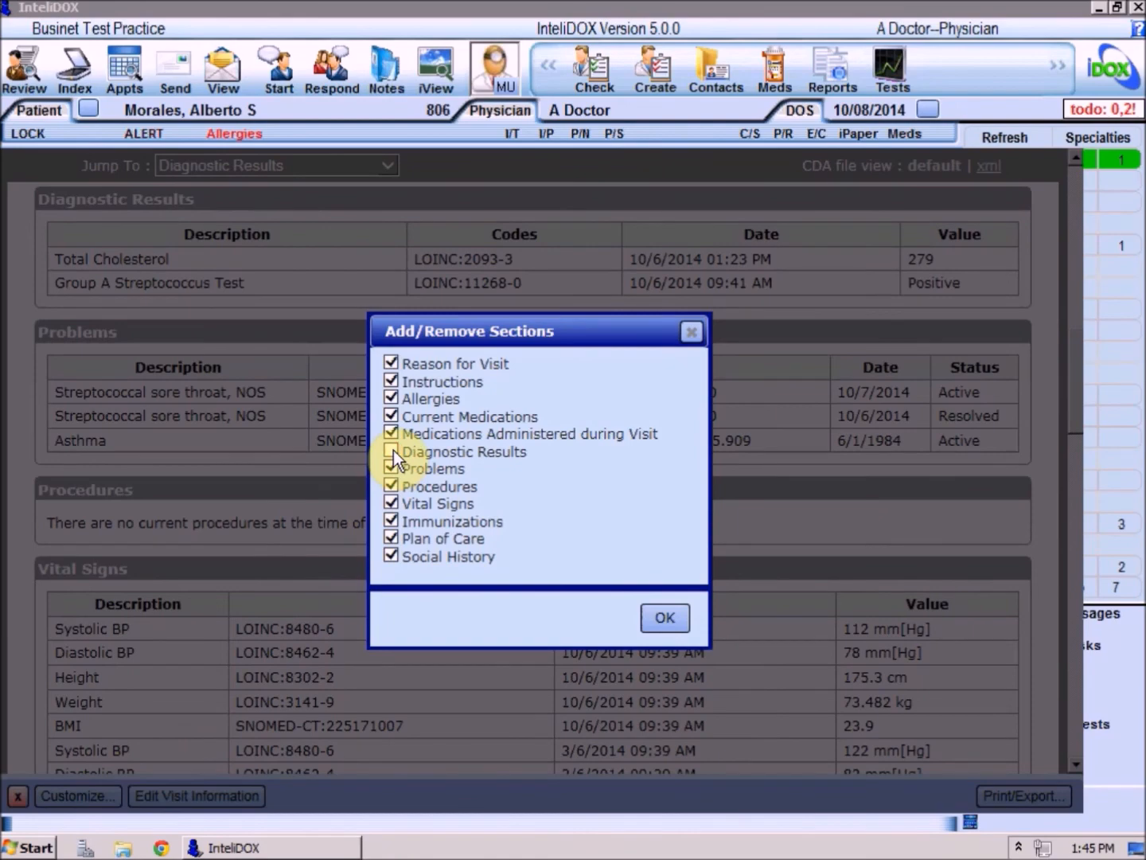
{"action": "left_click", "coordinate": [683, 629]}
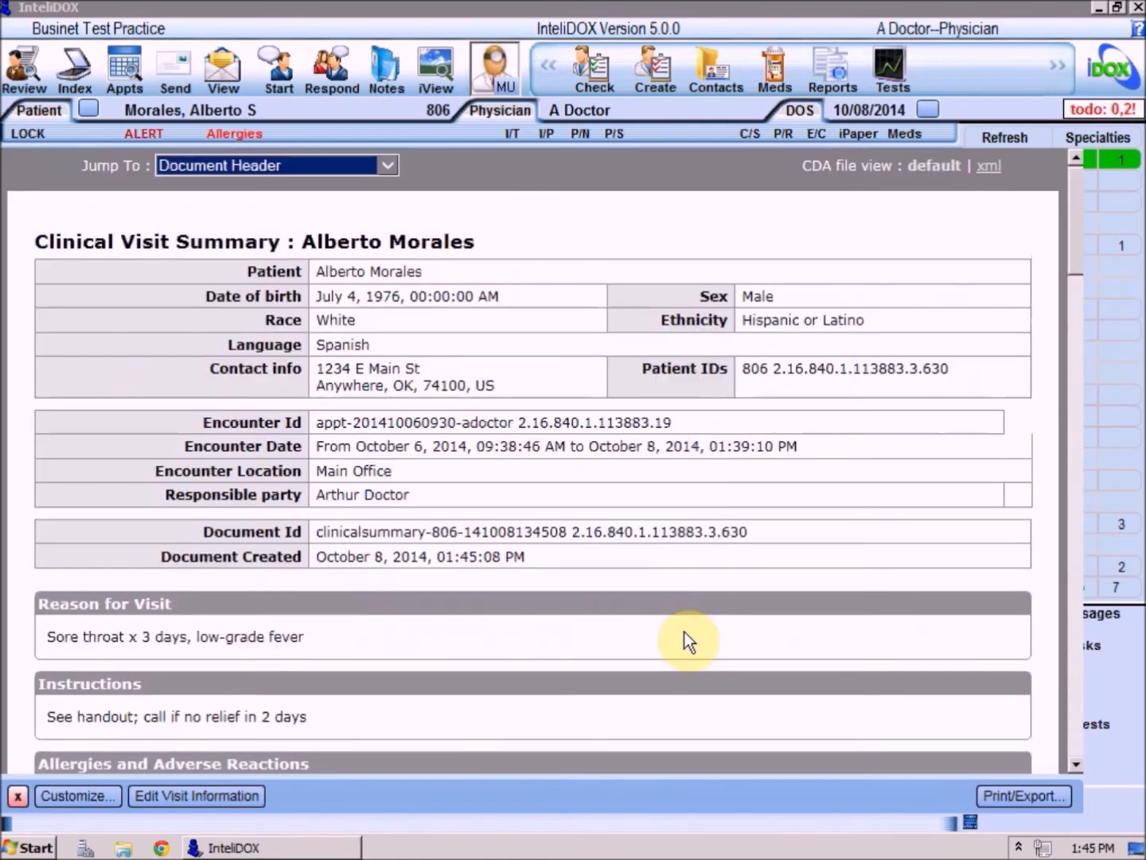
Check the Diagnostic Results section of the customized summary and open the print and export choices.
{"action": "left_click", "coordinate": [393, 164]}
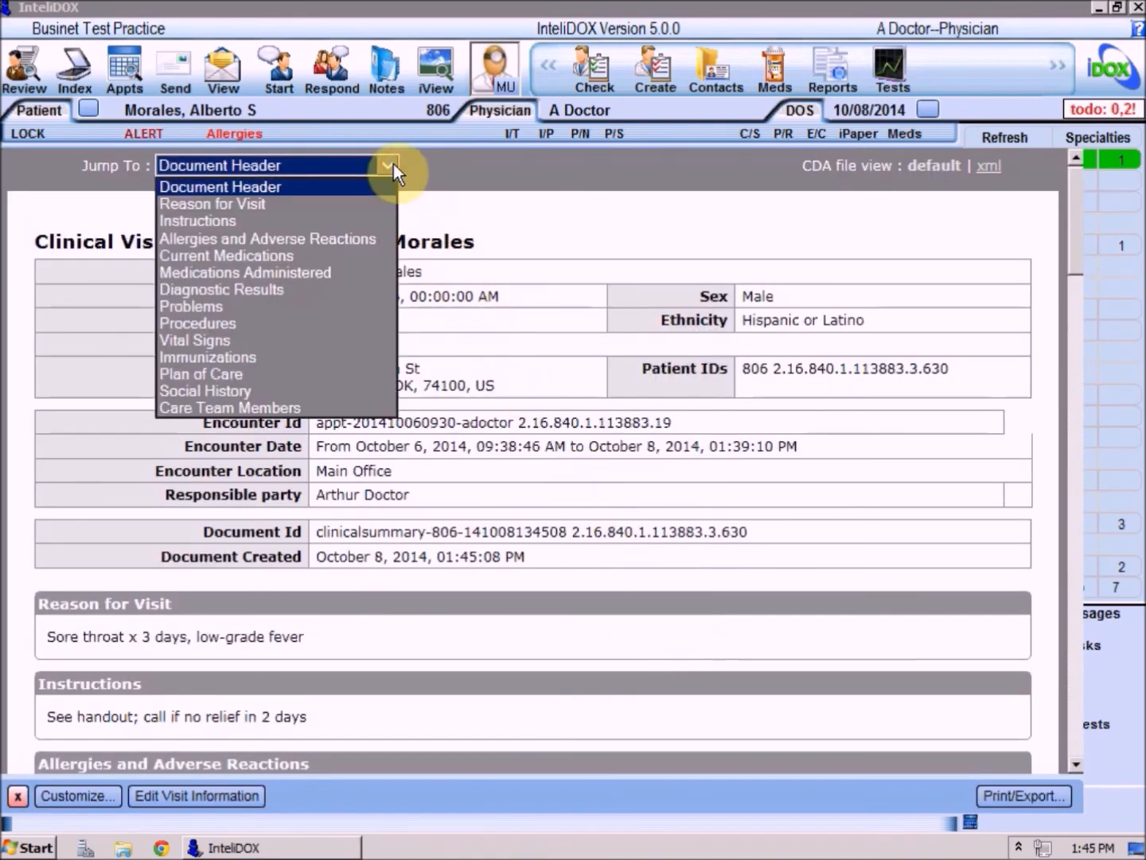
{"action": "left_click", "coordinate": [286, 289]}
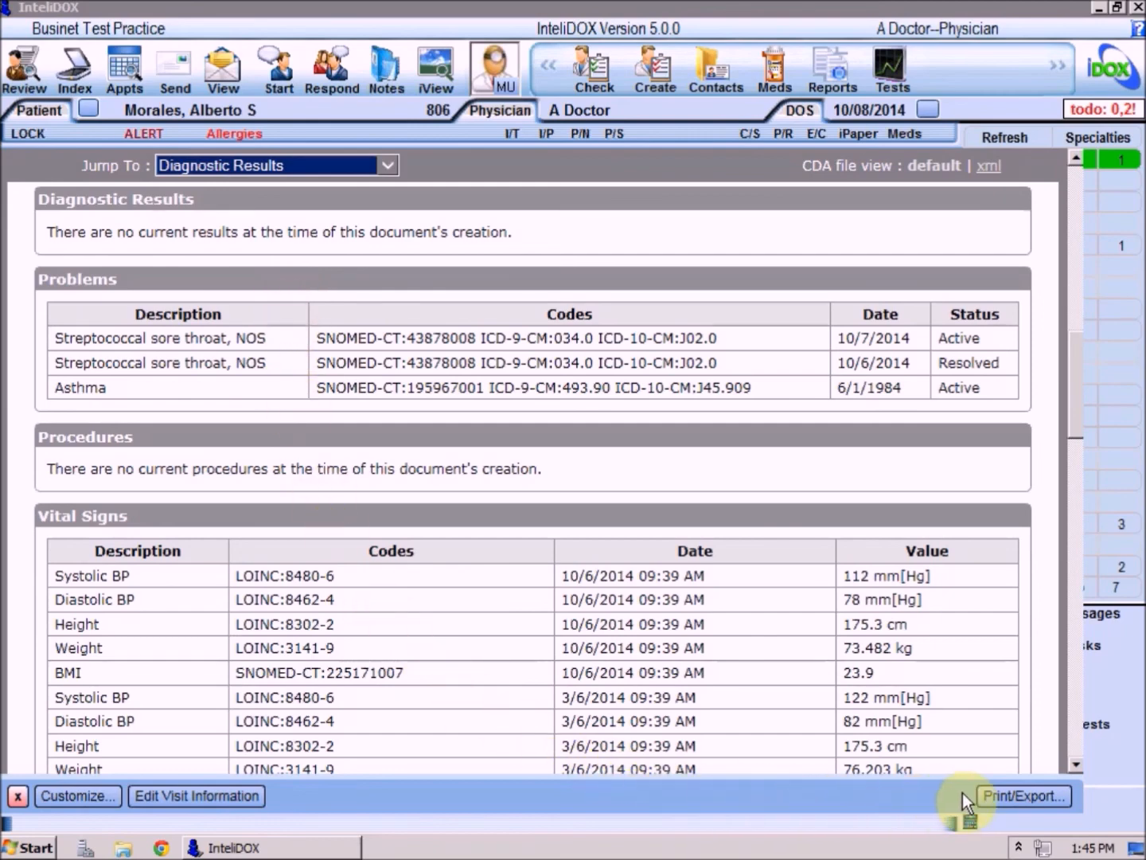
{"action": "left_click", "coordinate": [1003, 800]}
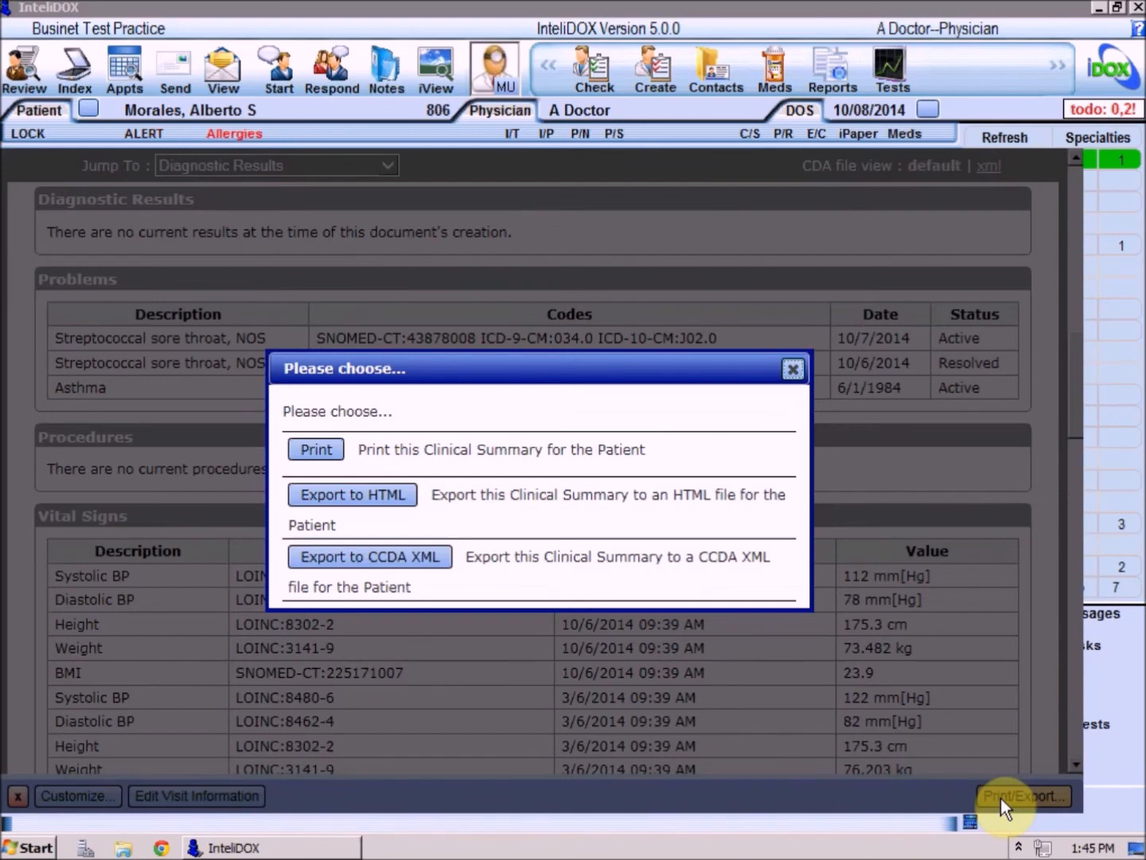